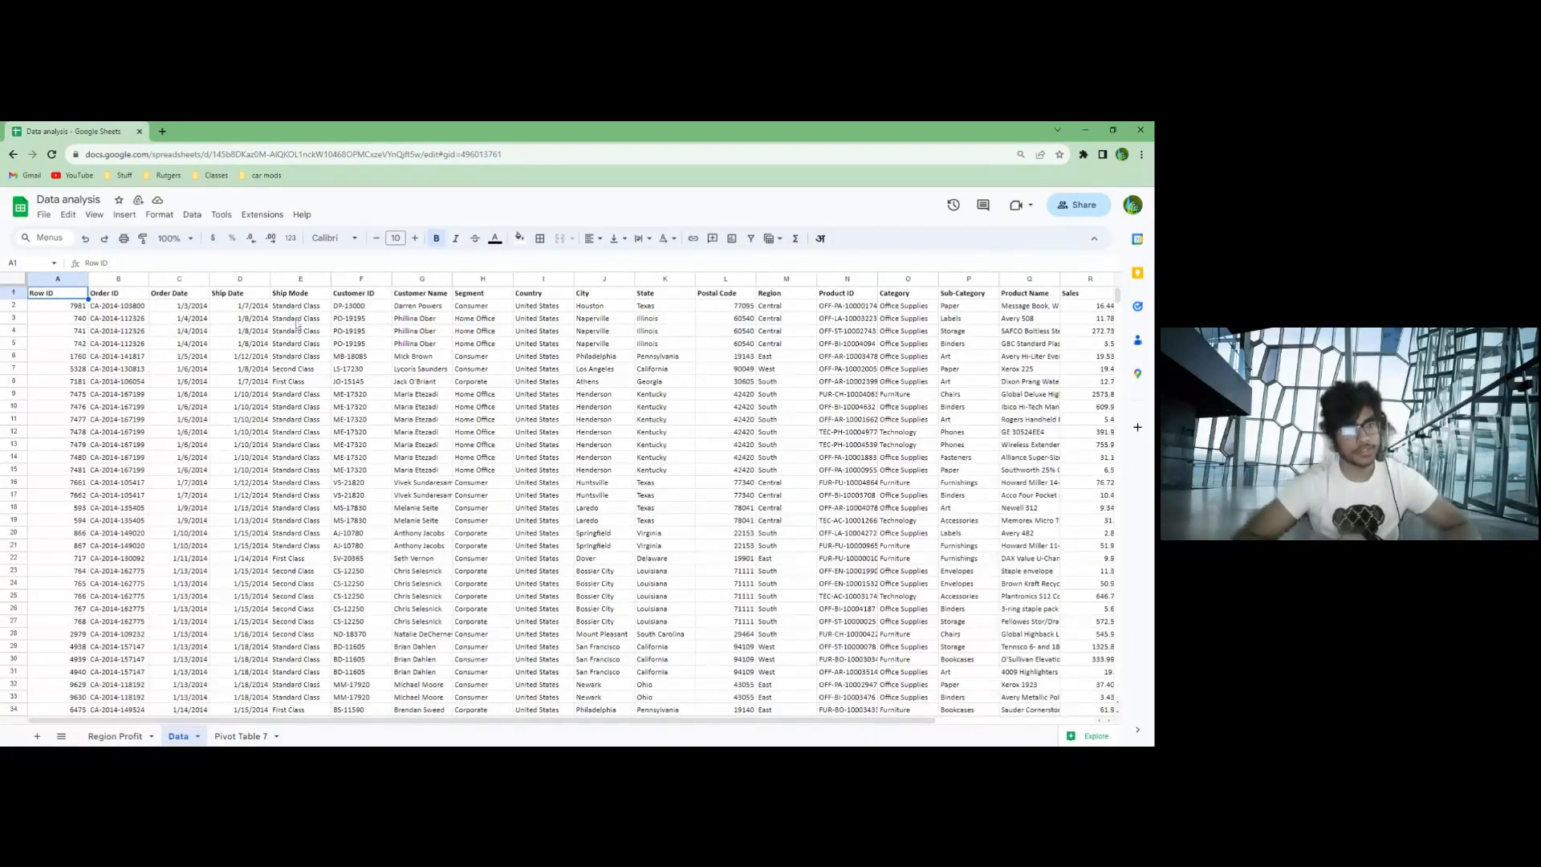
drag(118, 298, 1087, 298)
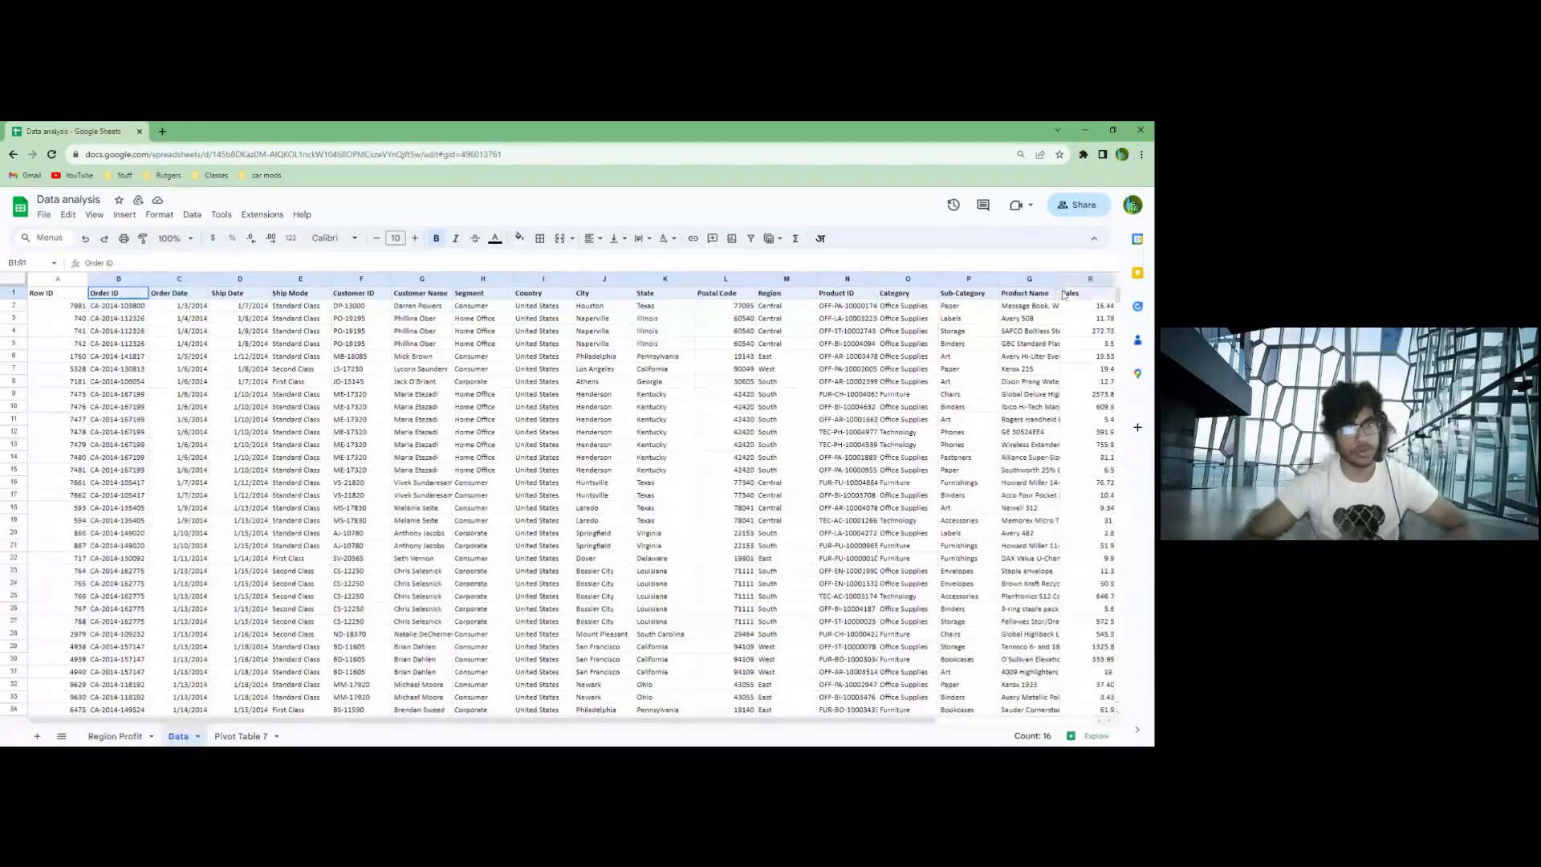
click(1031, 383)
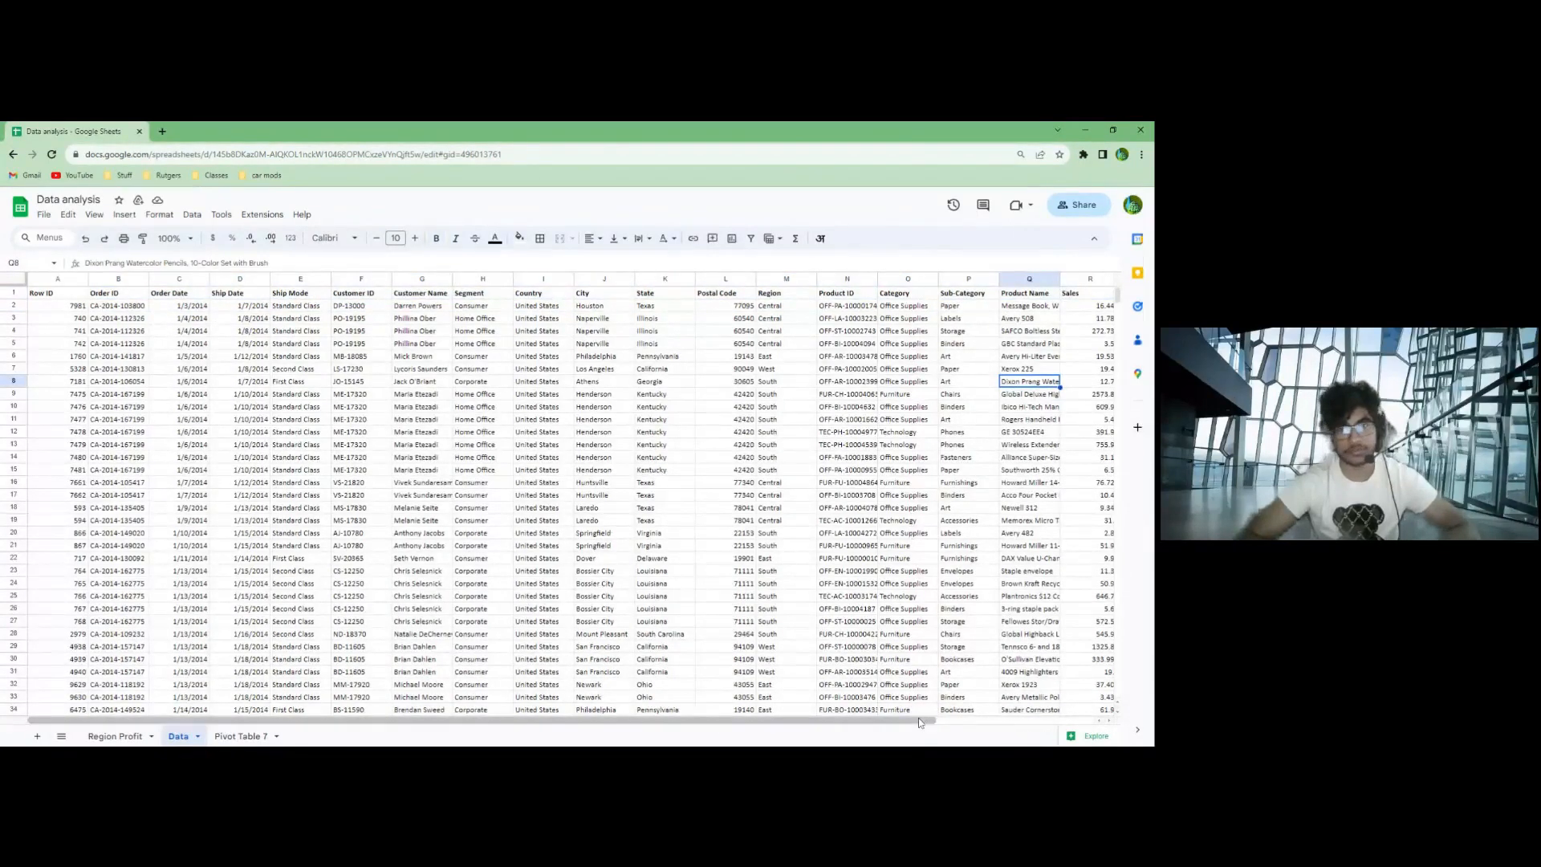
drag(959, 726, 835, 729)
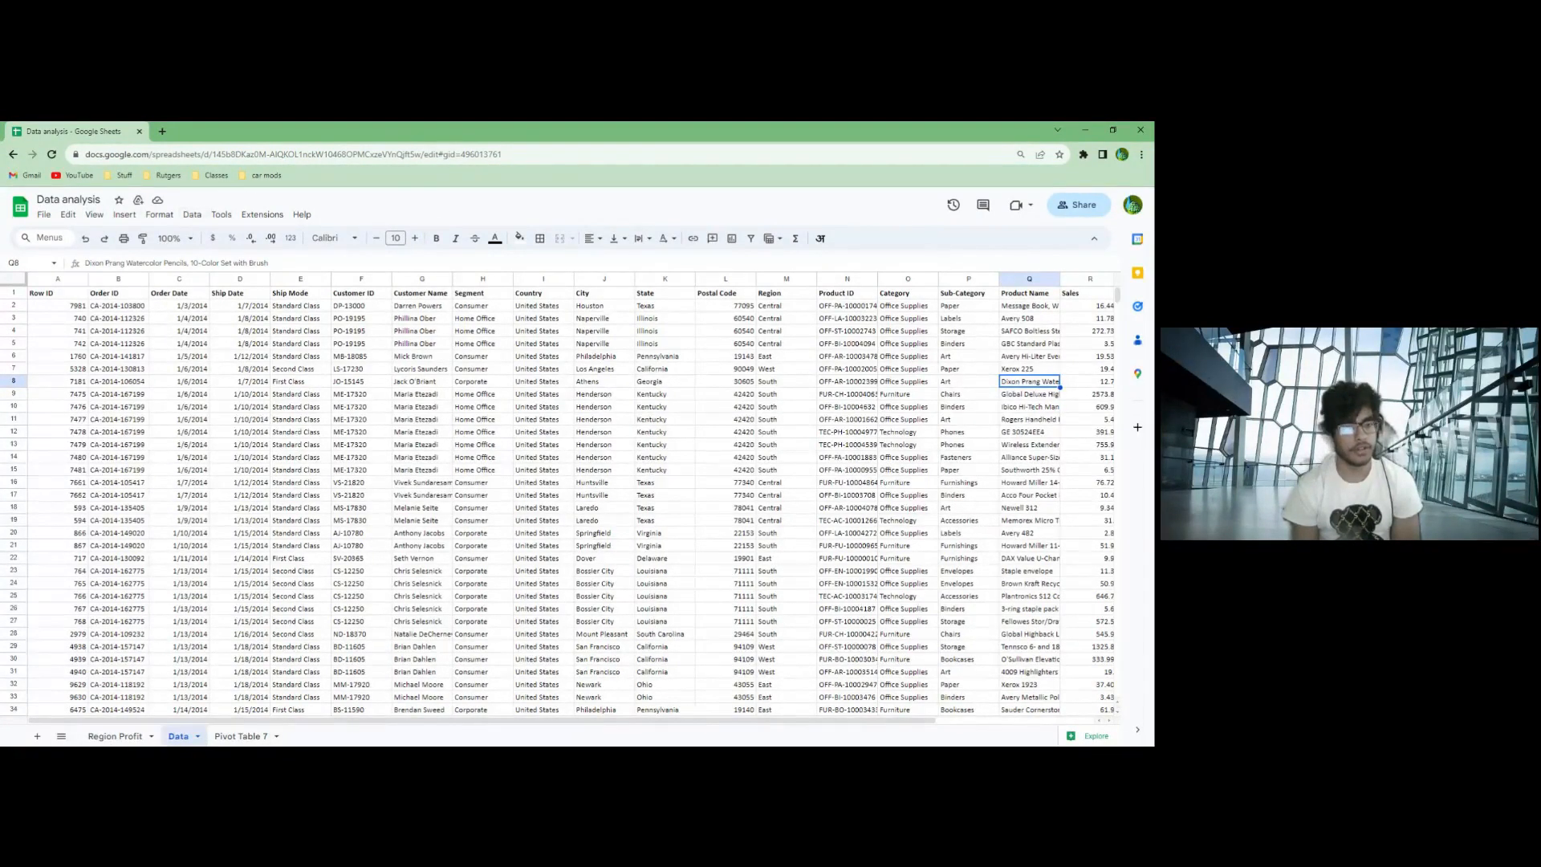
- Add a new blank sheet and place it after the Pivot Table 7 sheet
click(96, 740)
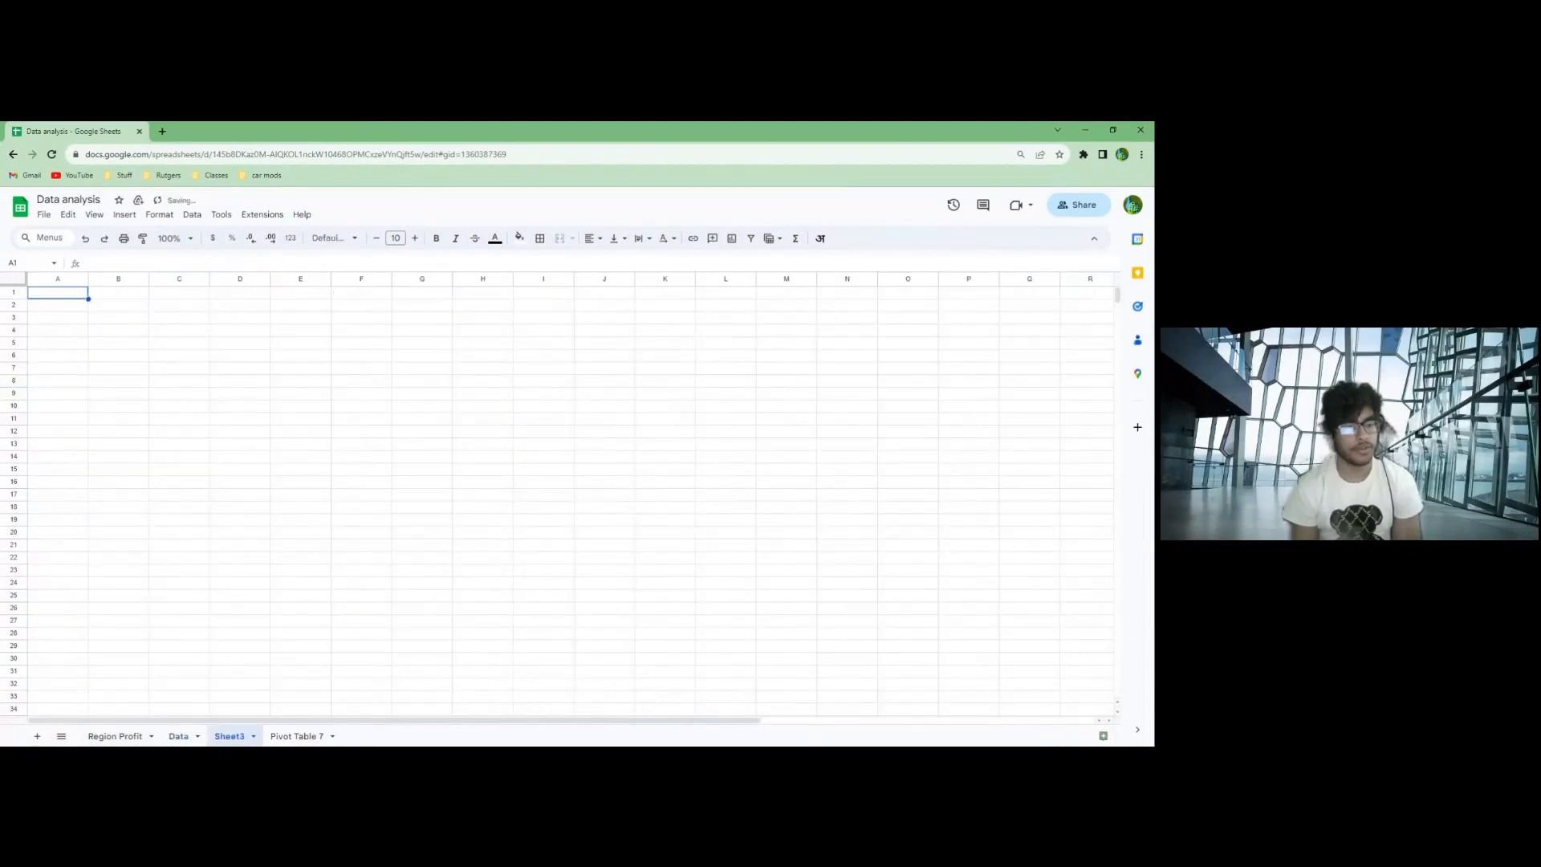
drag(244, 740, 317, 738)
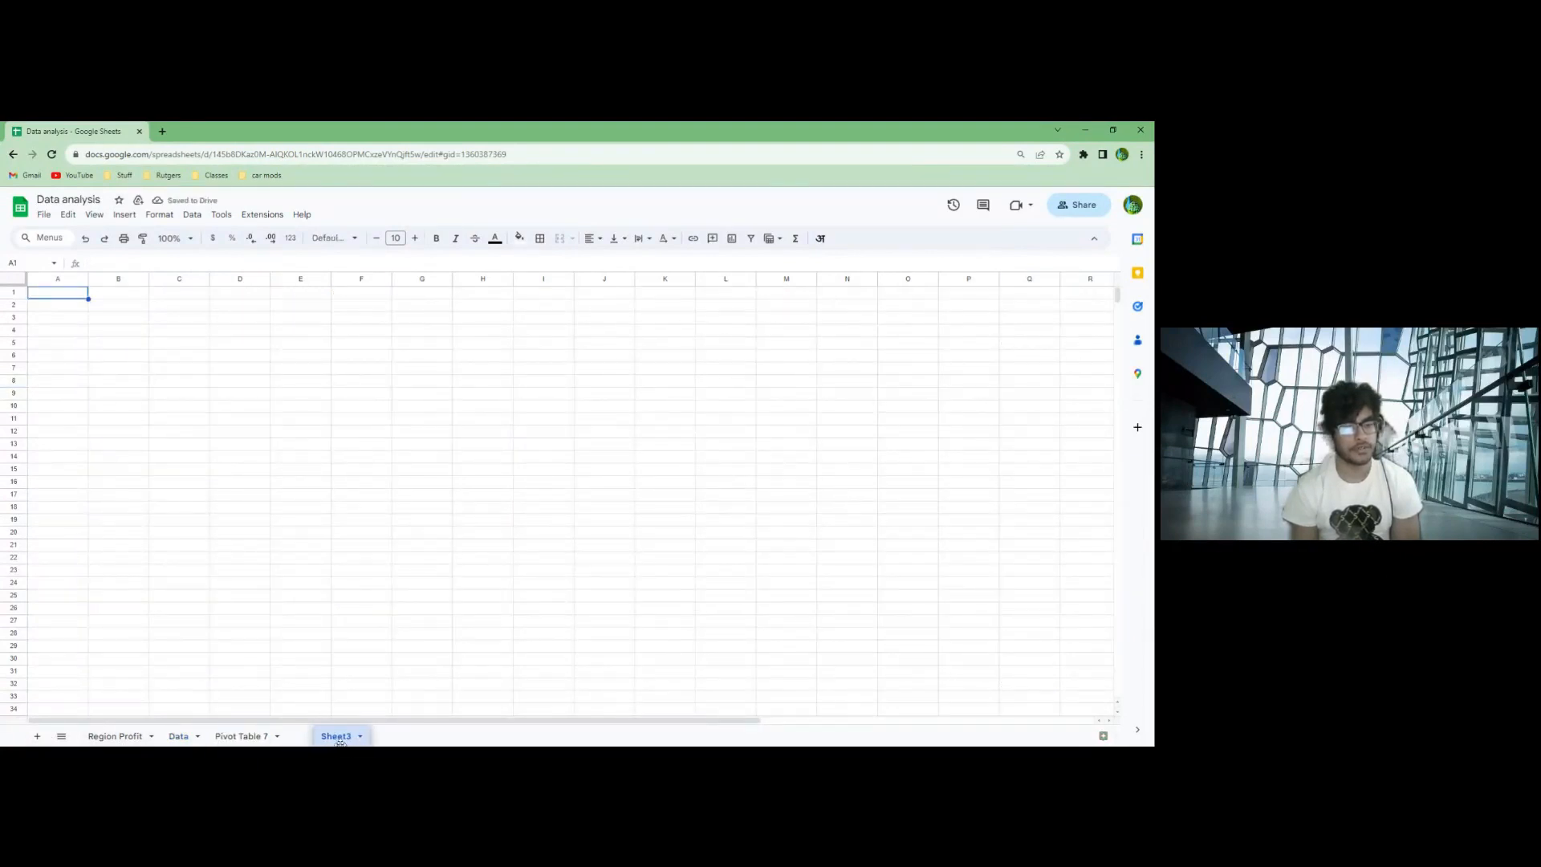
- Start a new pivot table using columns A to U of the Data sheet (Data!A:U) as its data range
click(126, 215)
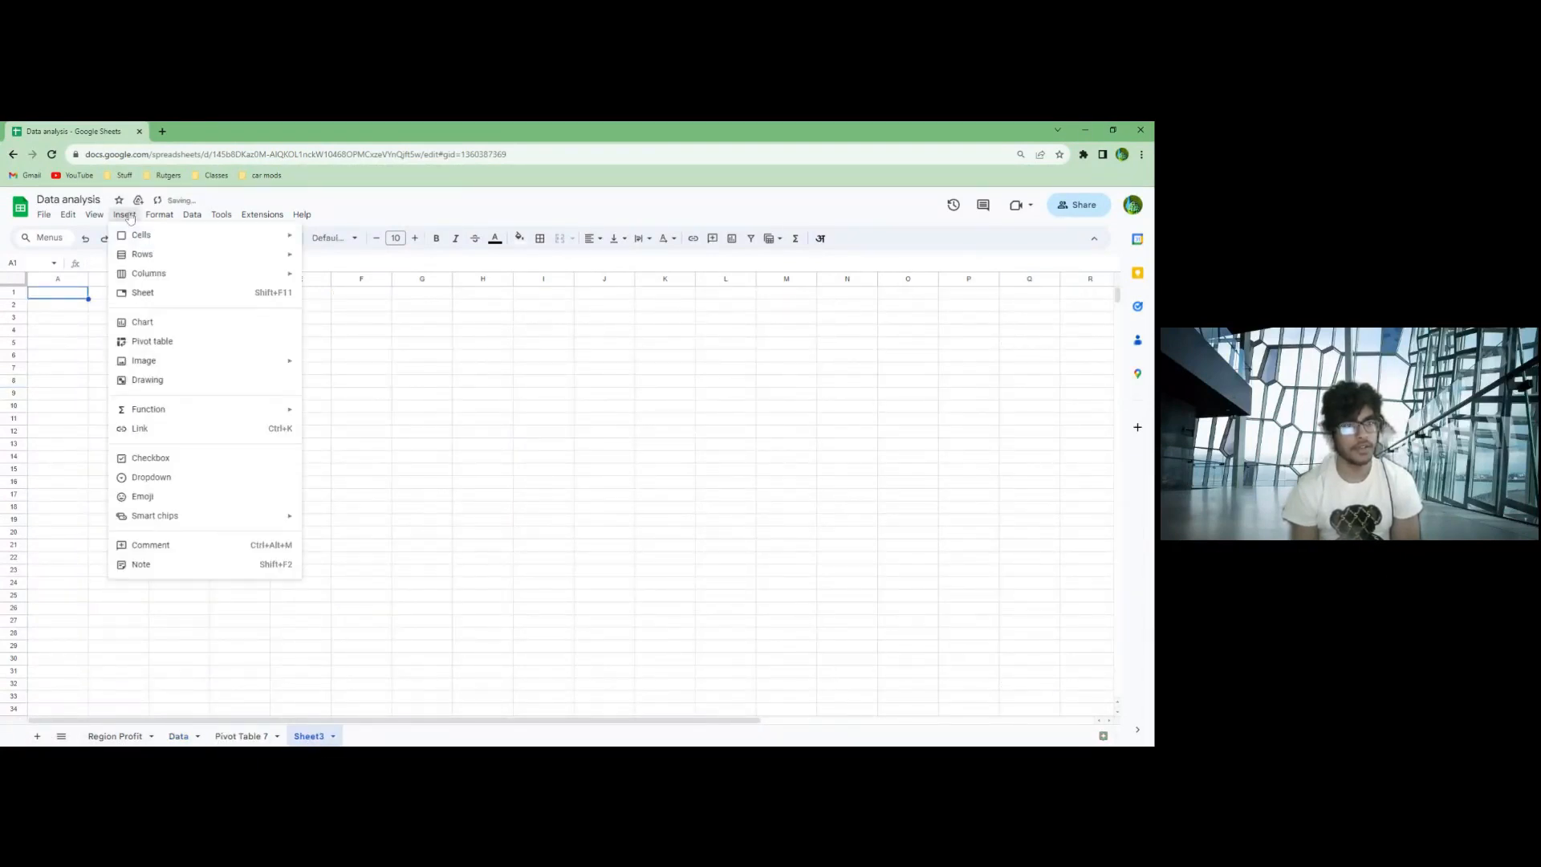
mouse_move(193, 218)
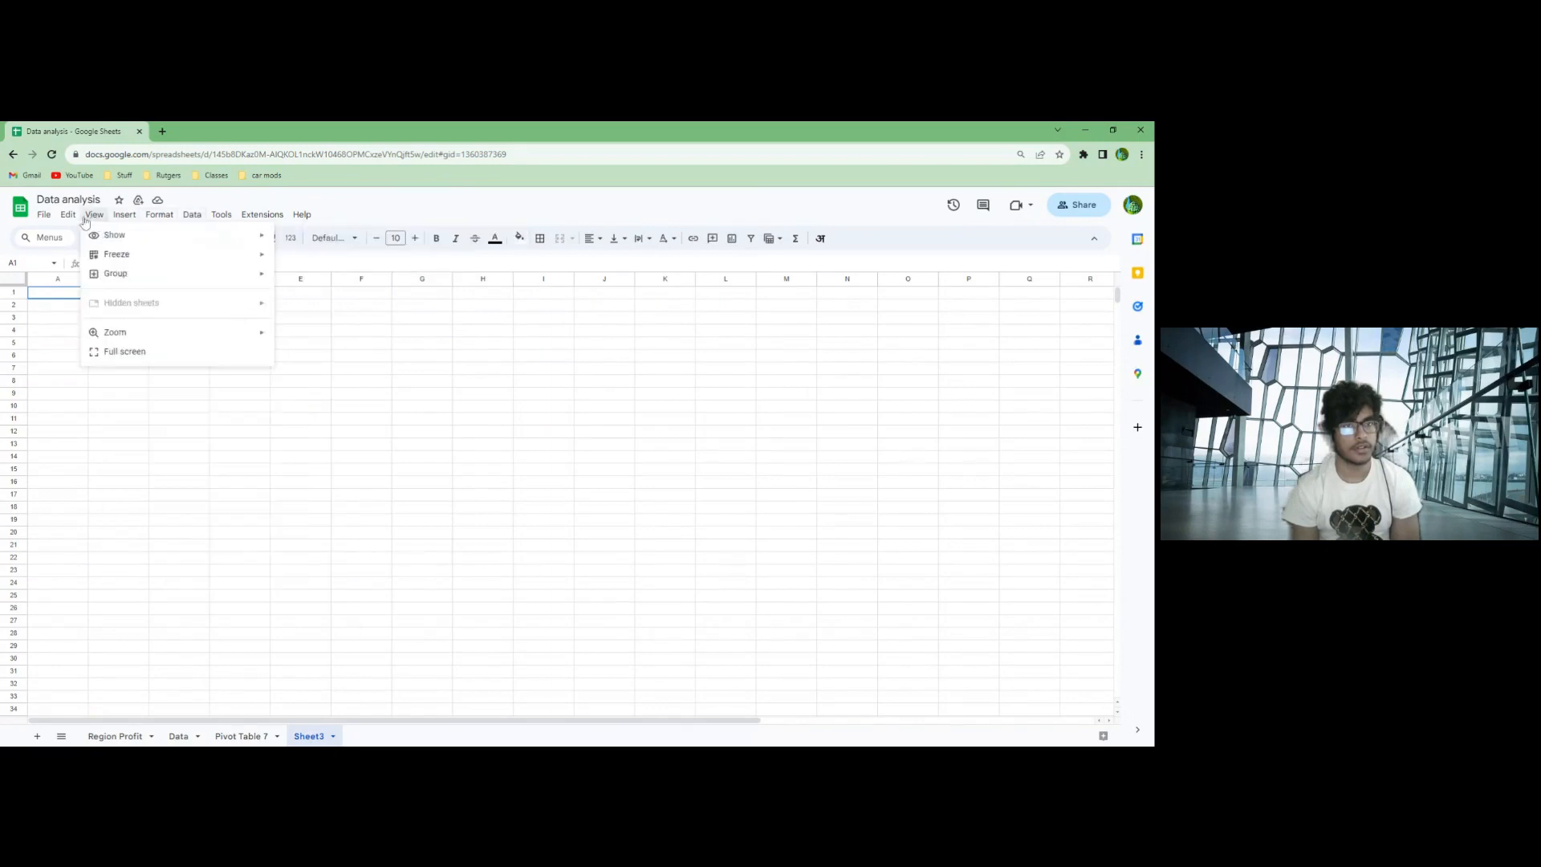
mouse_move(67, 223)
mouse_move(125, 229)
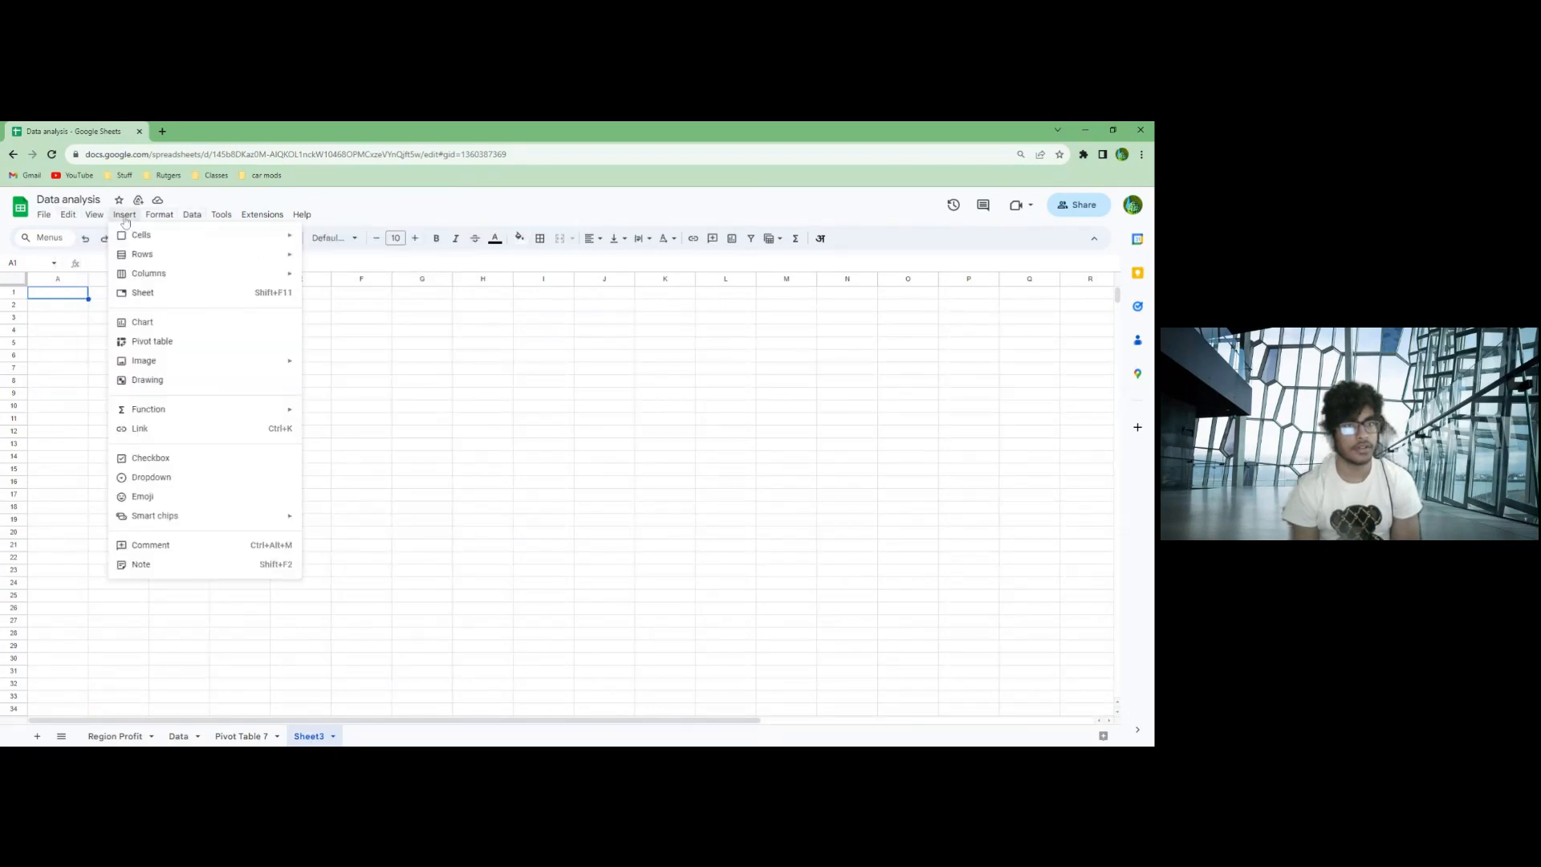
click(159, 346)
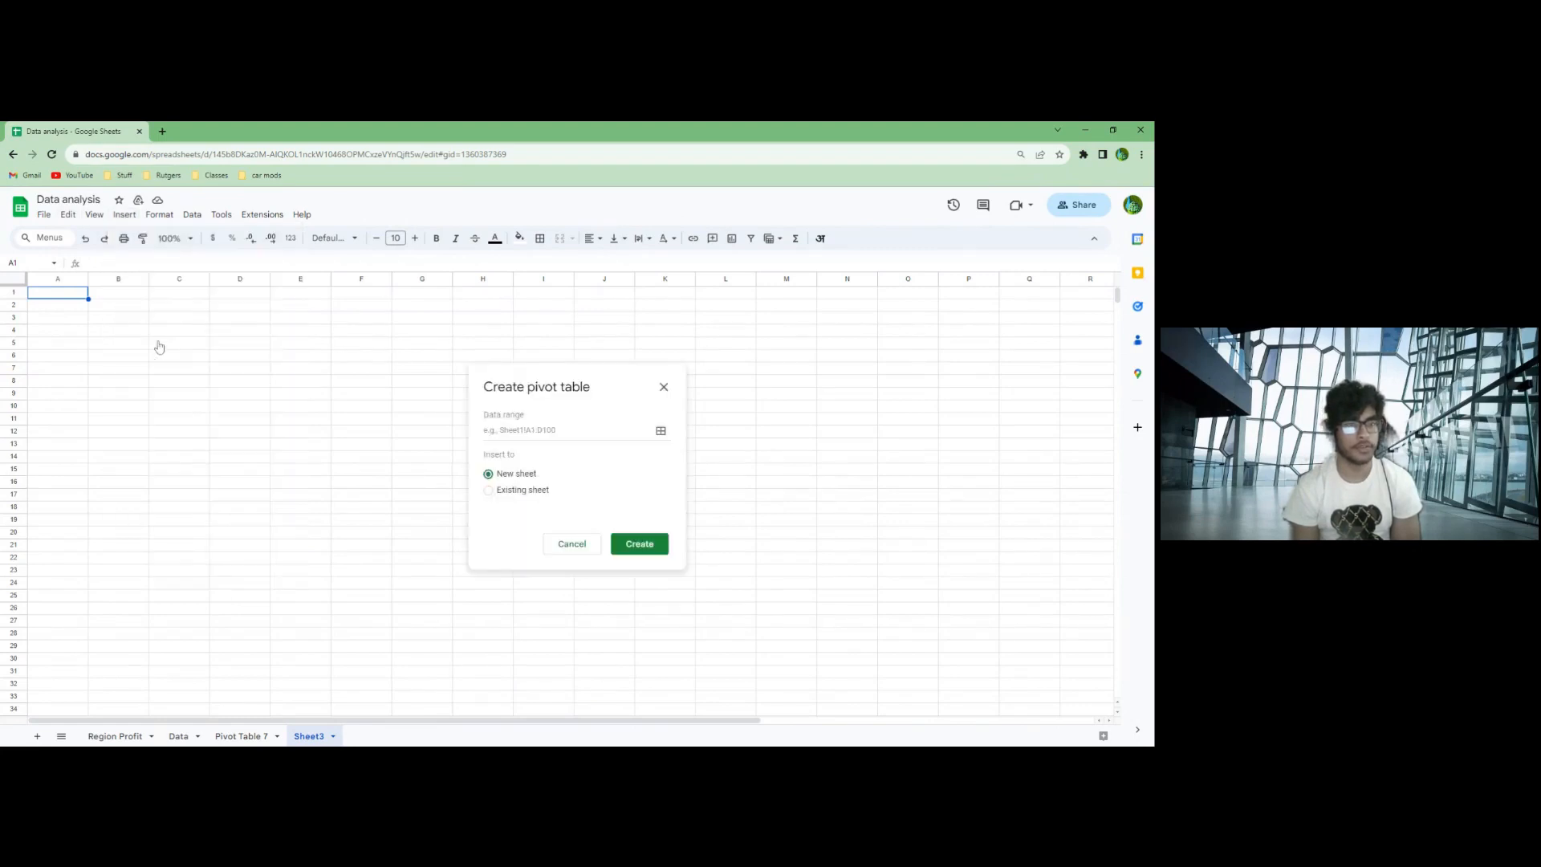
click(662, 433)
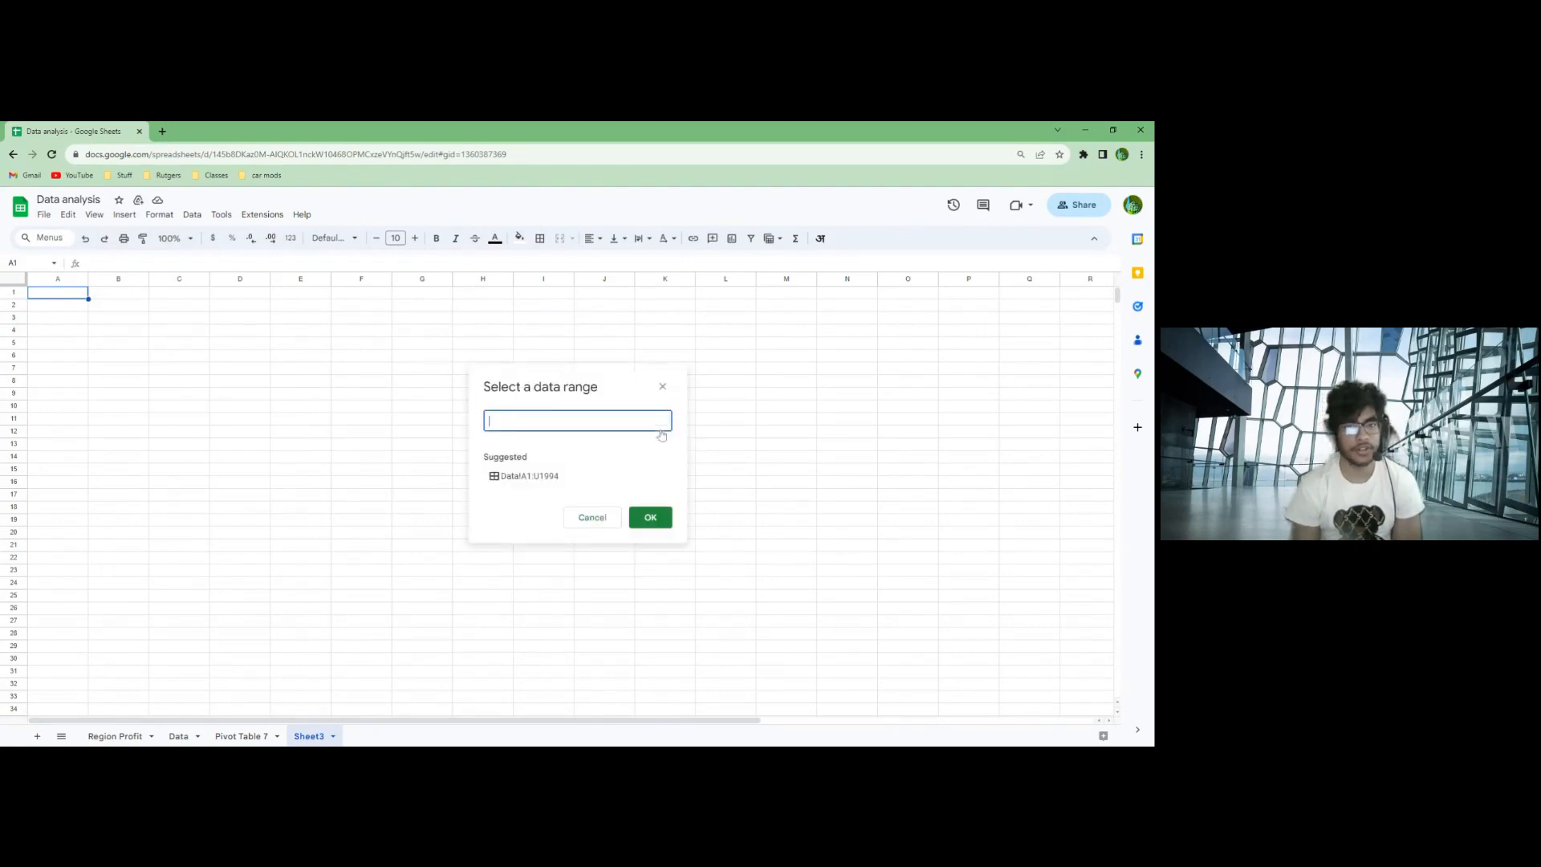
click(179, 736)
drag(58, 280, 996, 278)
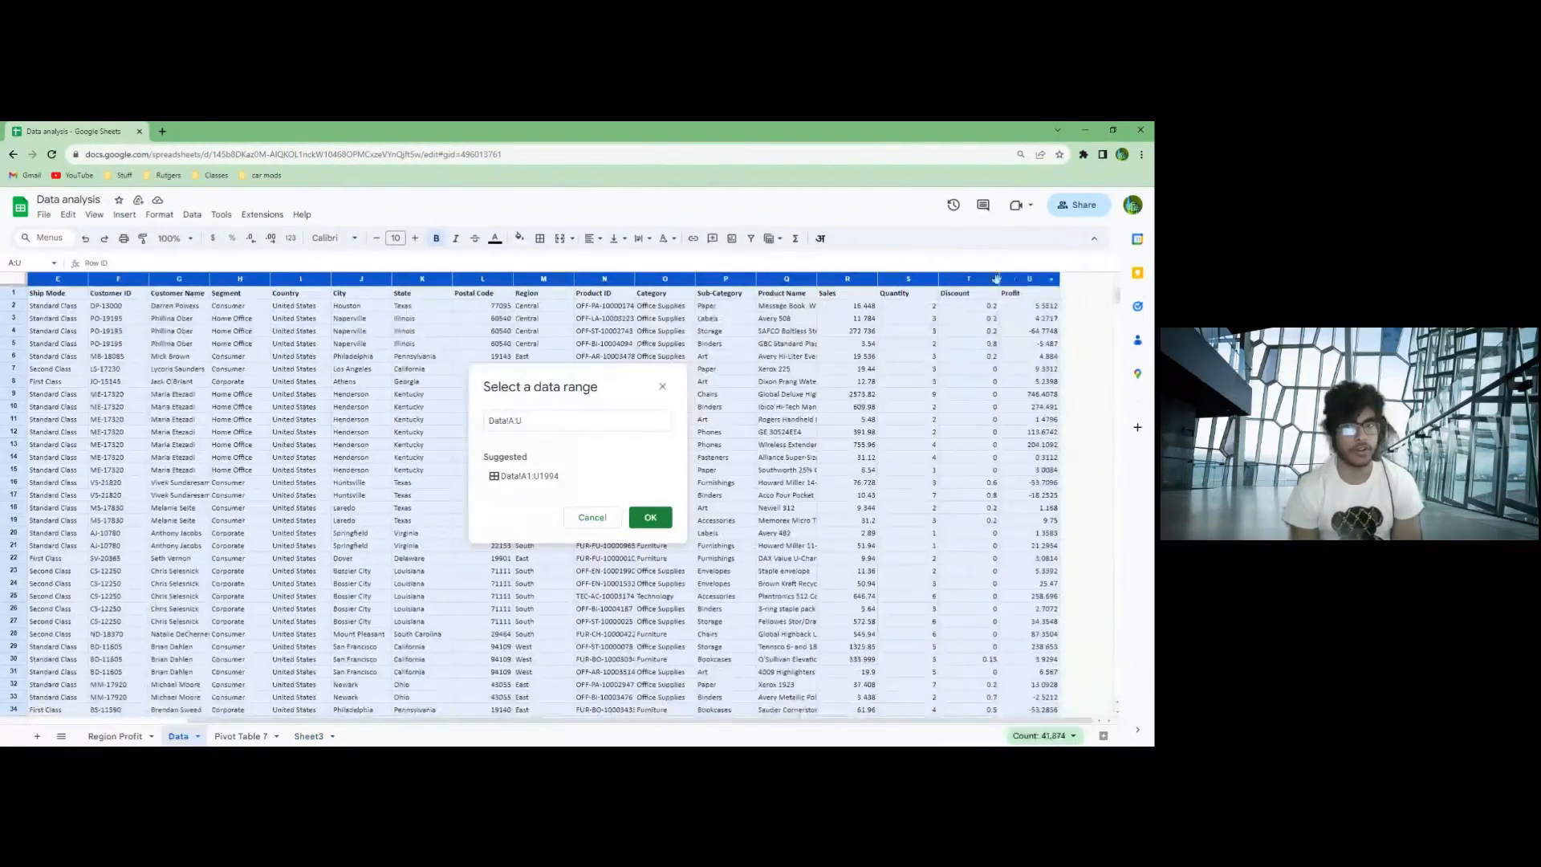
click(650, 517)
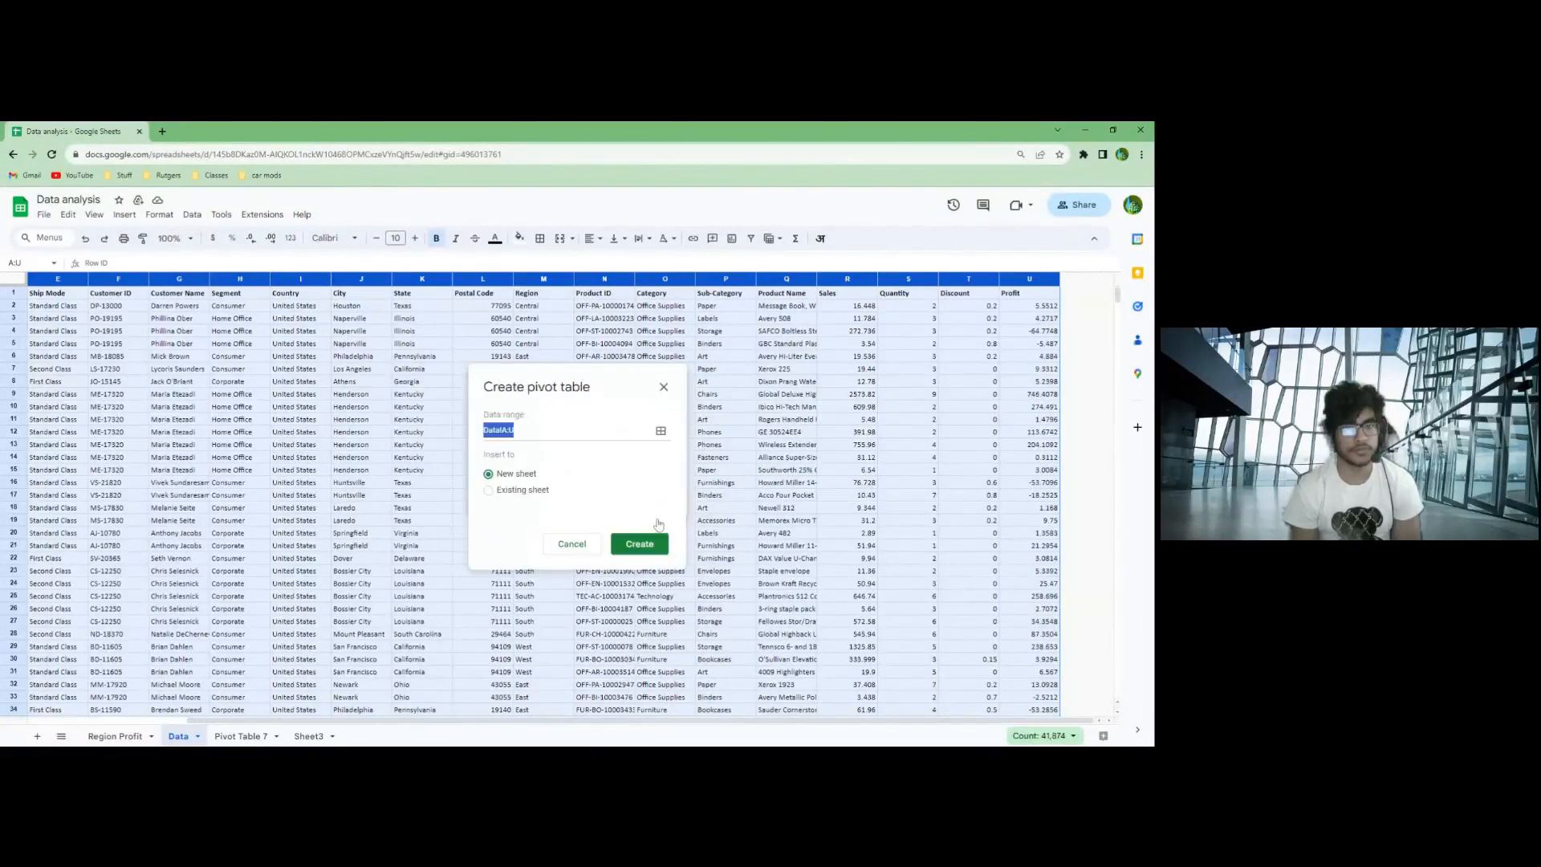
- Set the pivot table's location to cell A1 of the existing Sheet3 and create it
click(490, 491)
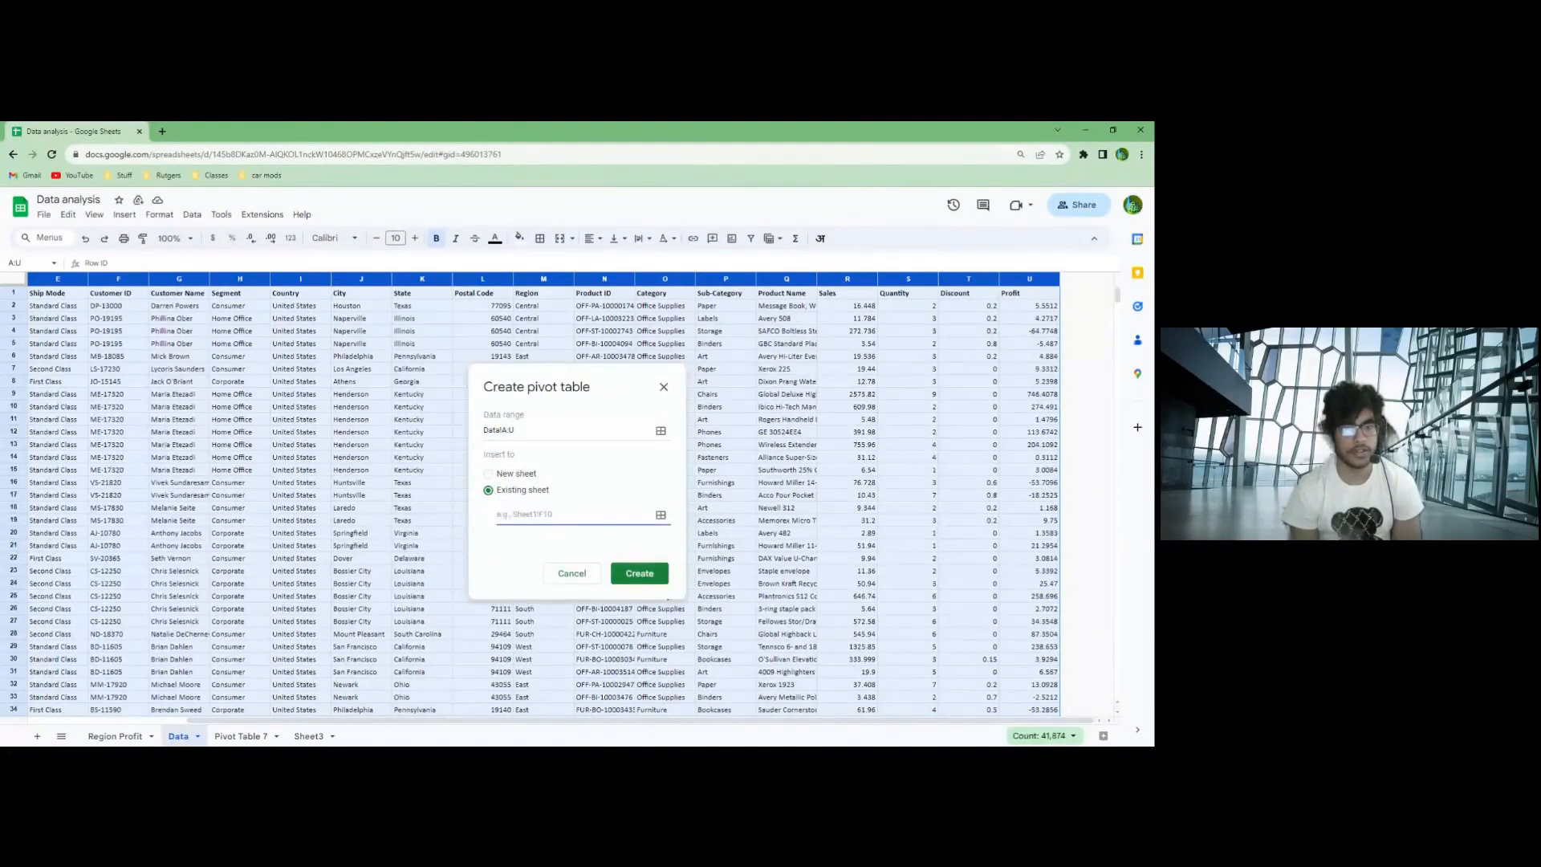
click(660, 515)
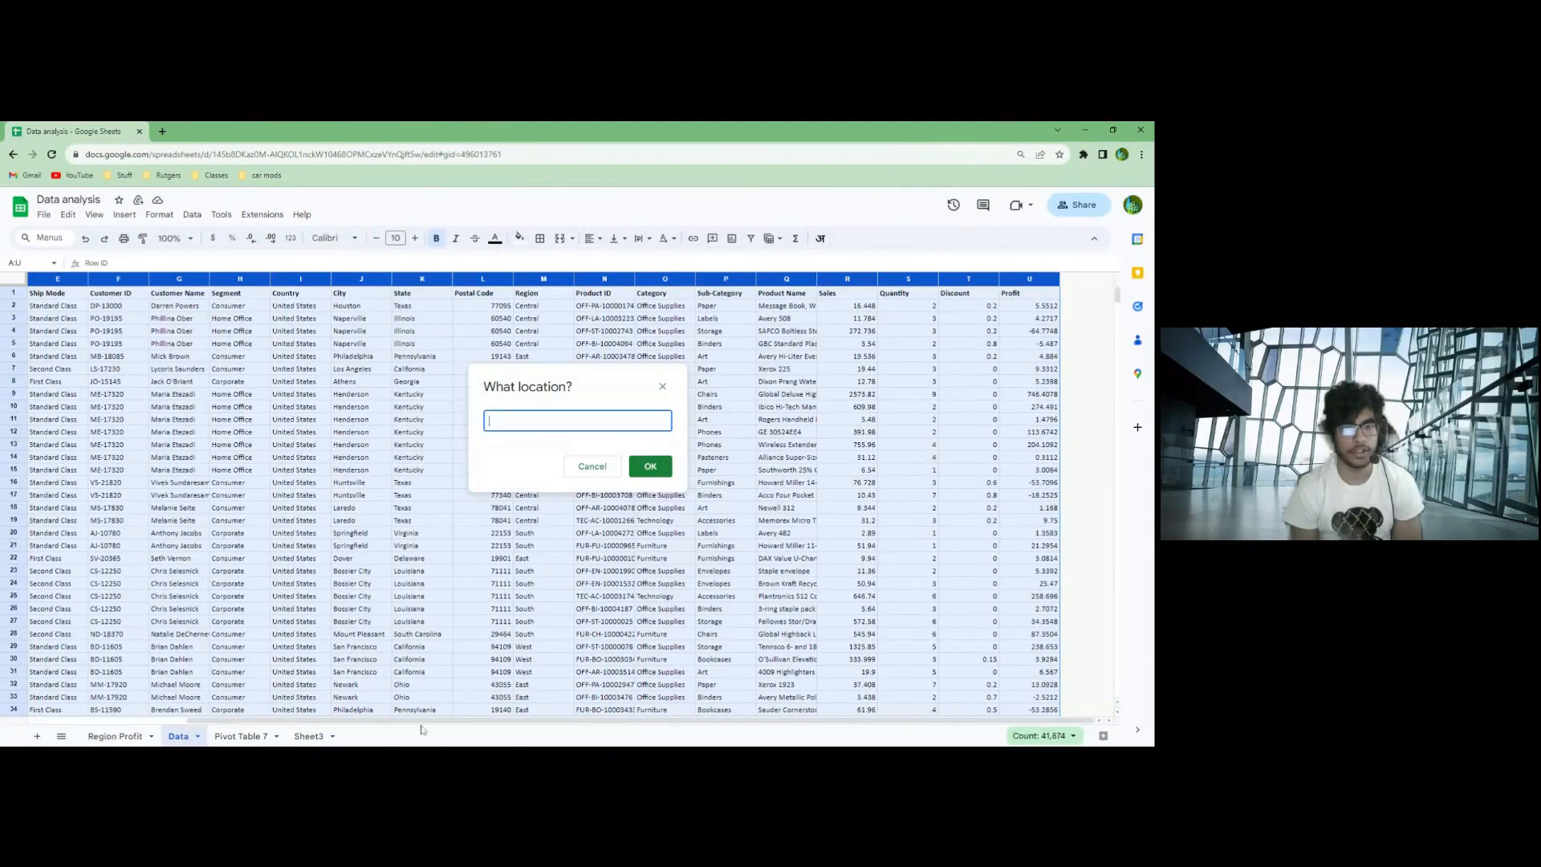
click(309, 736)
click(80, 299)
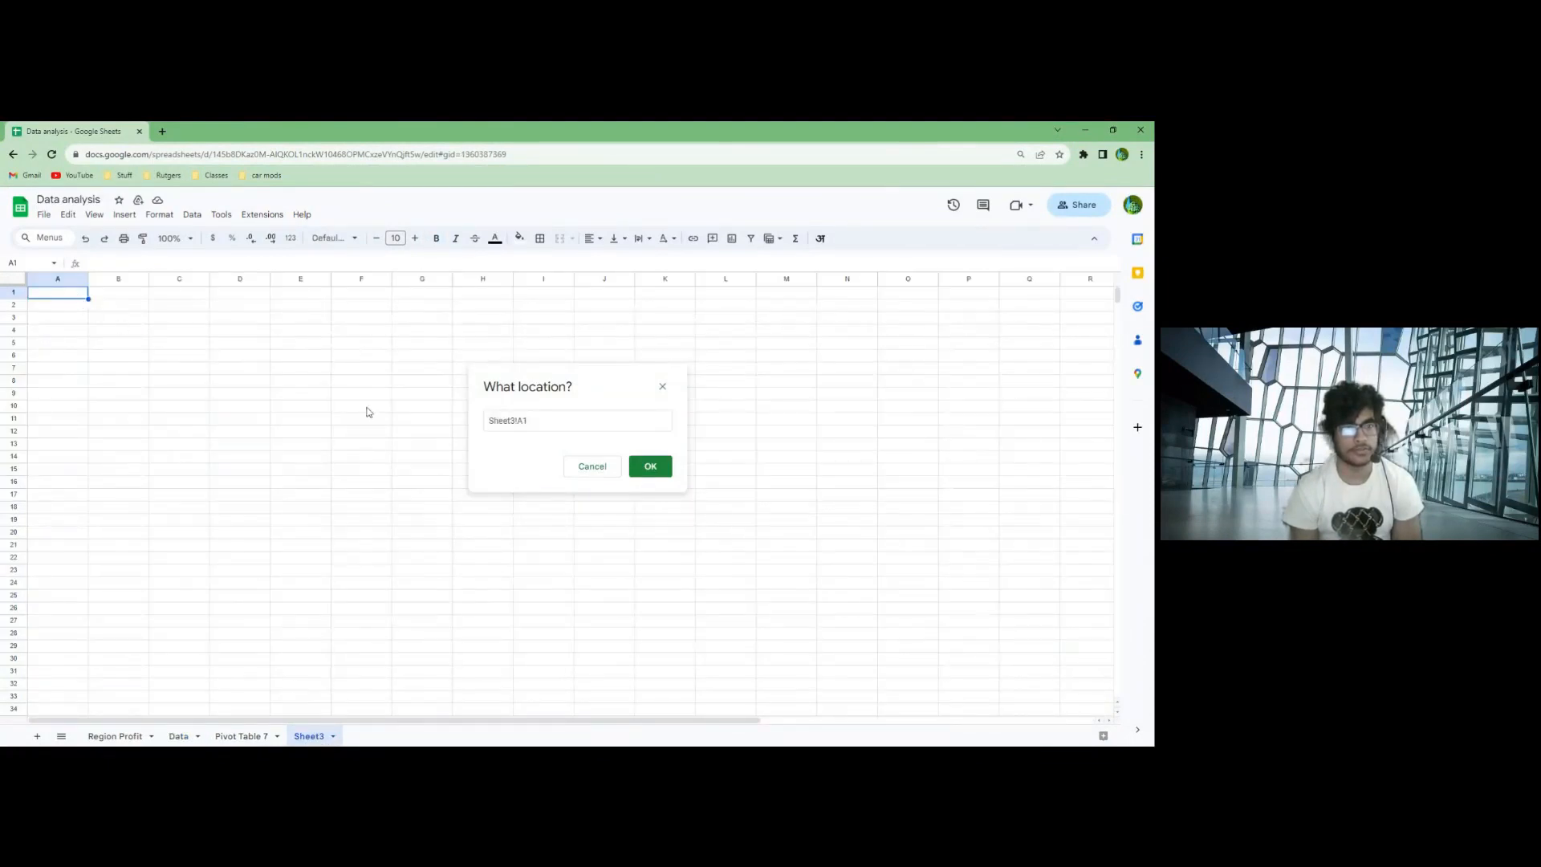
click(656, 471)
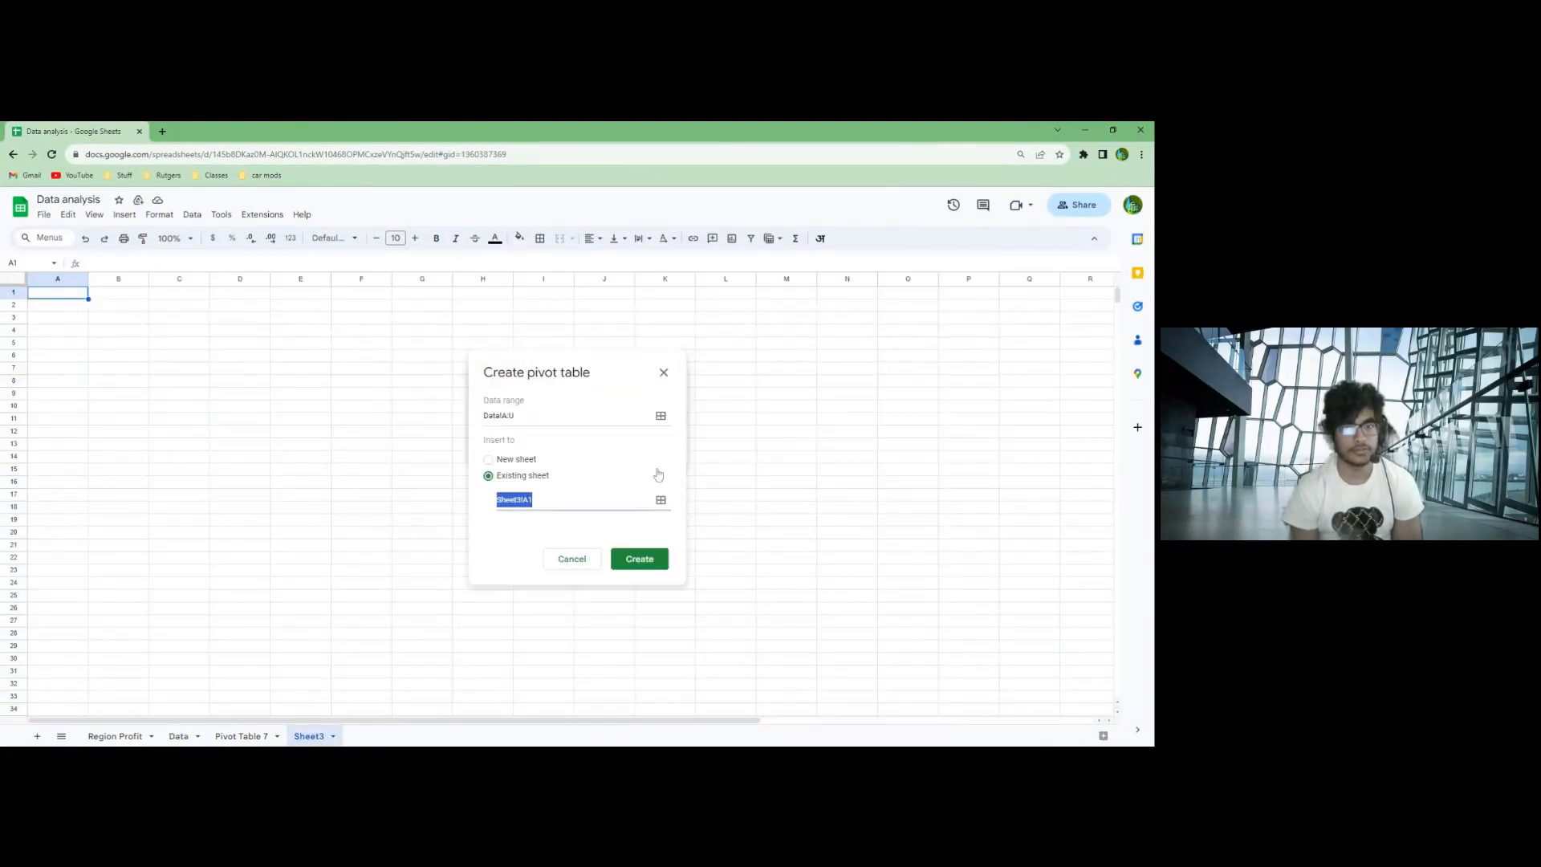
click(652, 564)
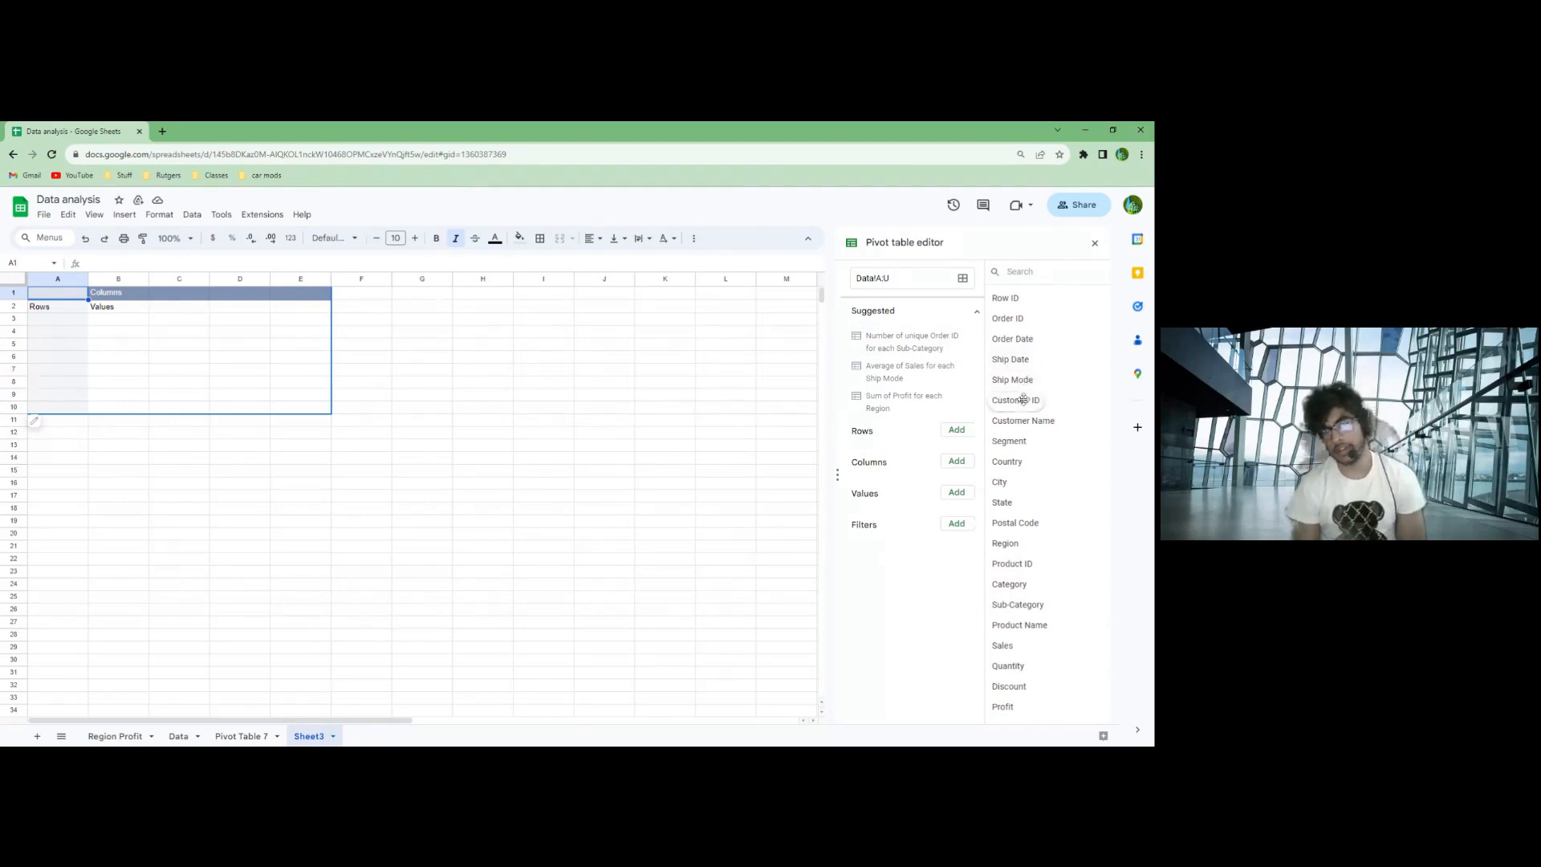
- Add Segment as the pivot table's row field and Profit as its value field
drag(1020, 440, 881, 447)
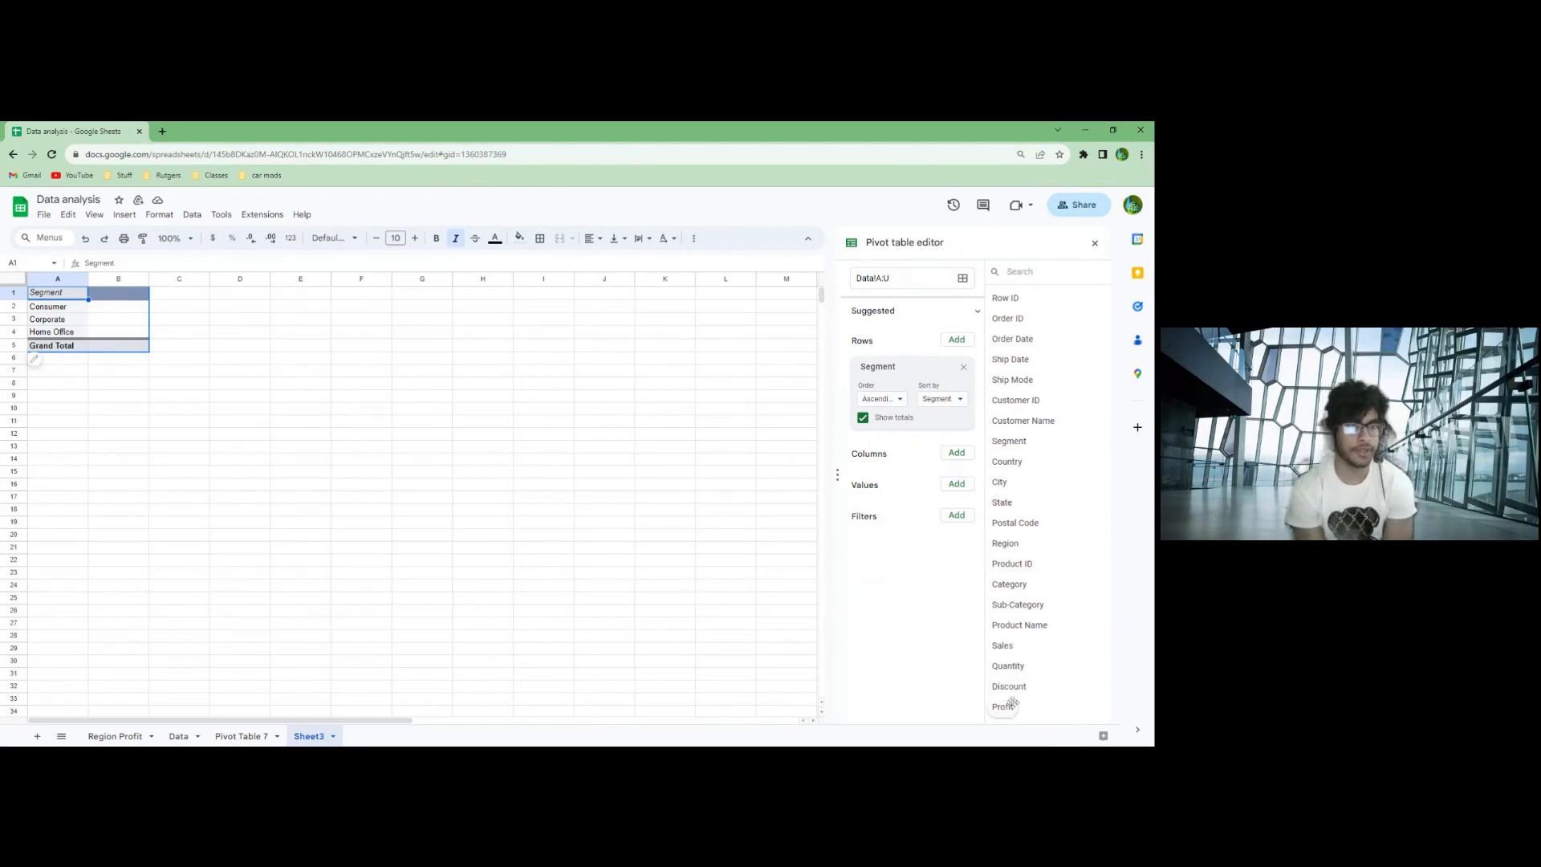
drag(1007, 710, 861, 505)
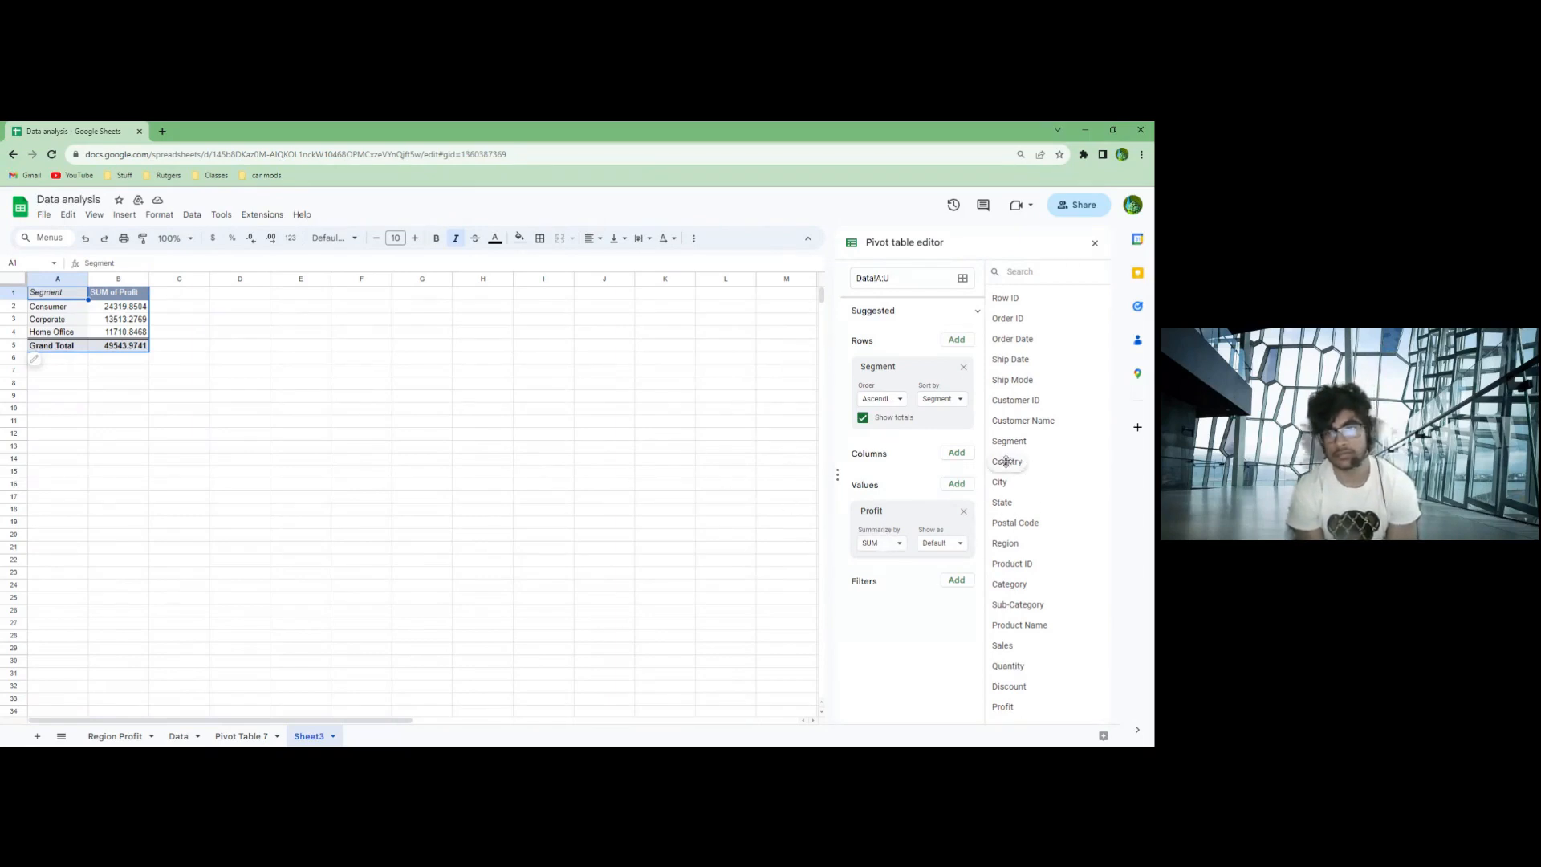
- Try Country as the pivot table's column field and replace it with Ship Mode
drag(1013, 463, 857, 467)
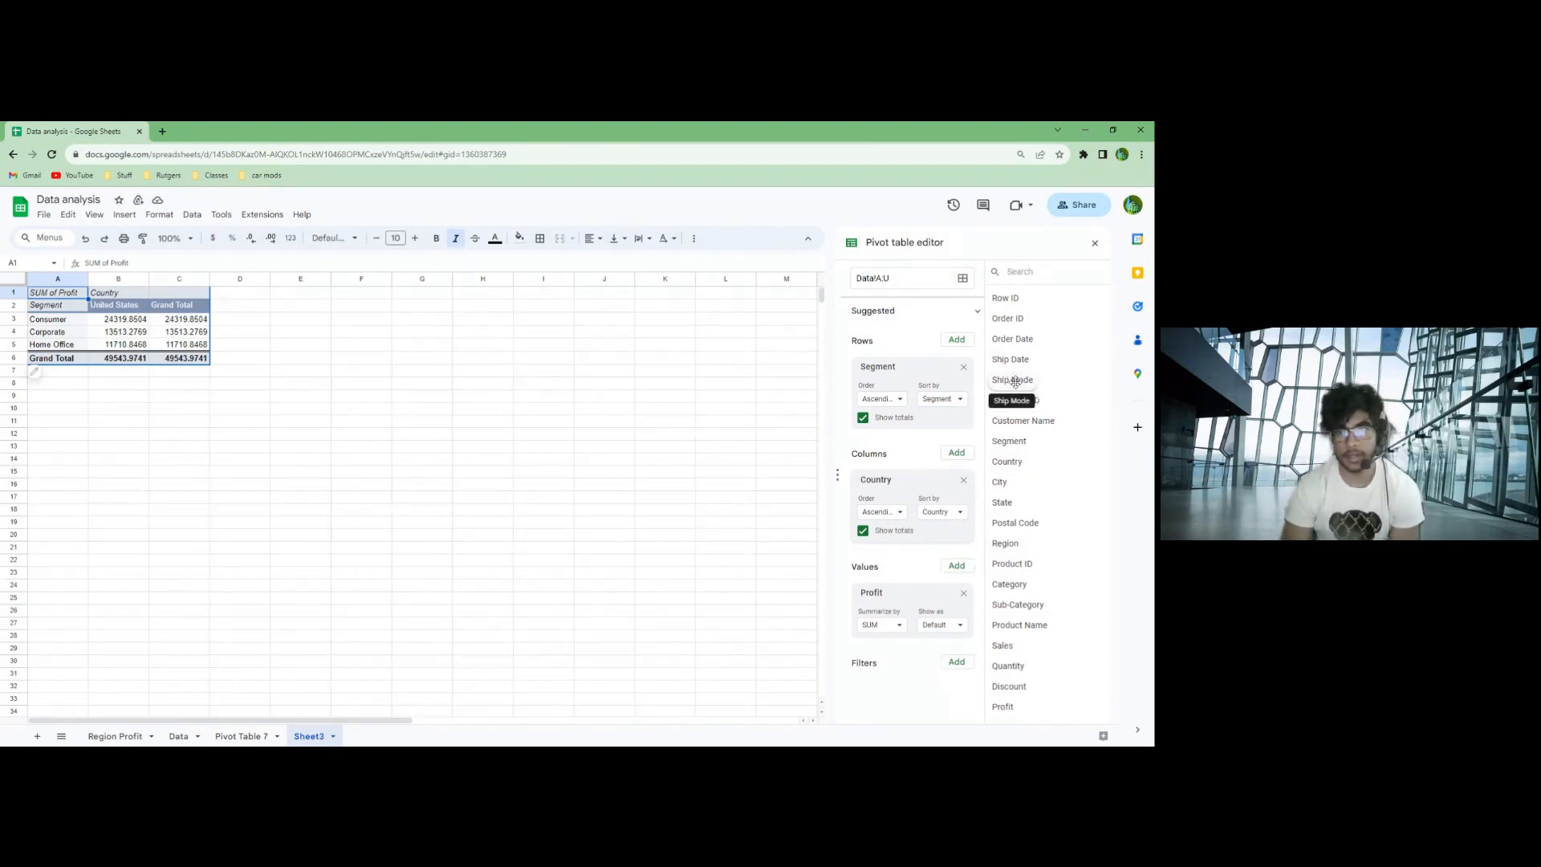
drag(1015, 382, 877, 503)
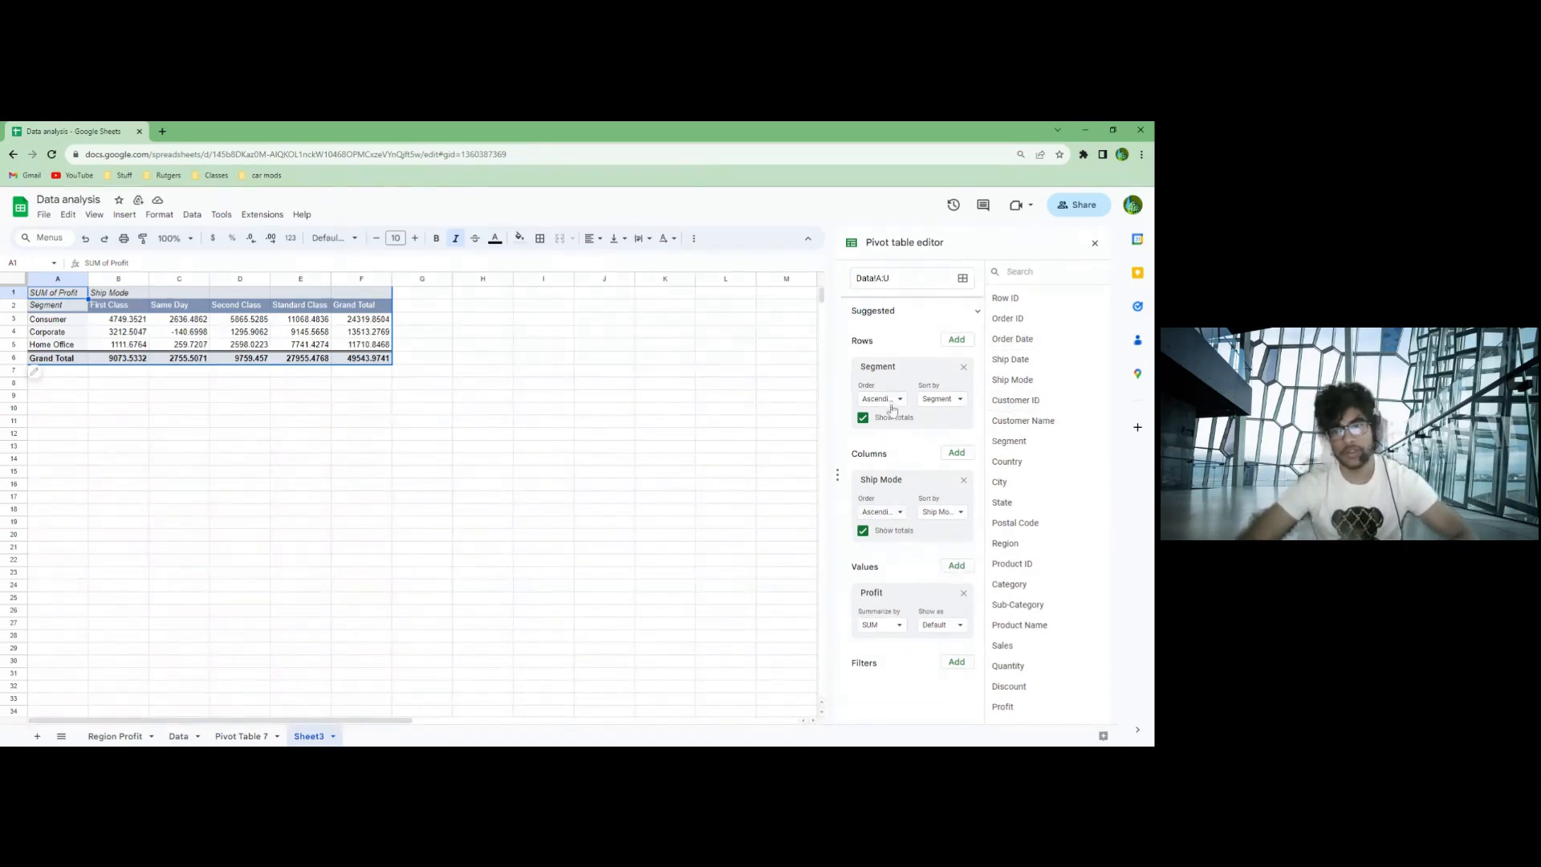
- Summarize Profit by COUNT and add Sub-Category as a second row field beneath Segment in the pivot table
click(879, 628)
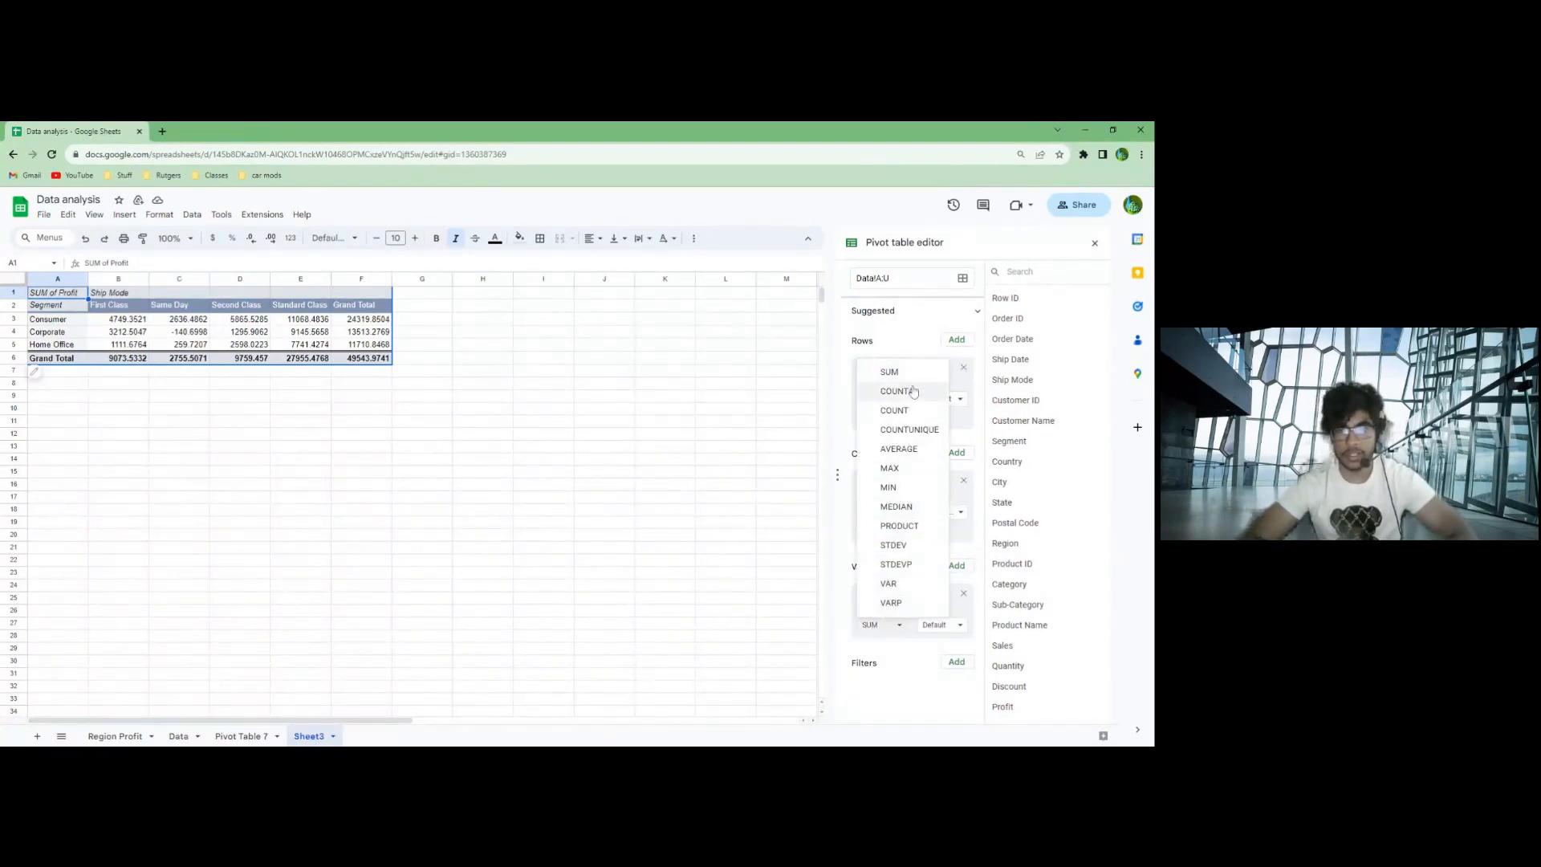
click(912, 417)
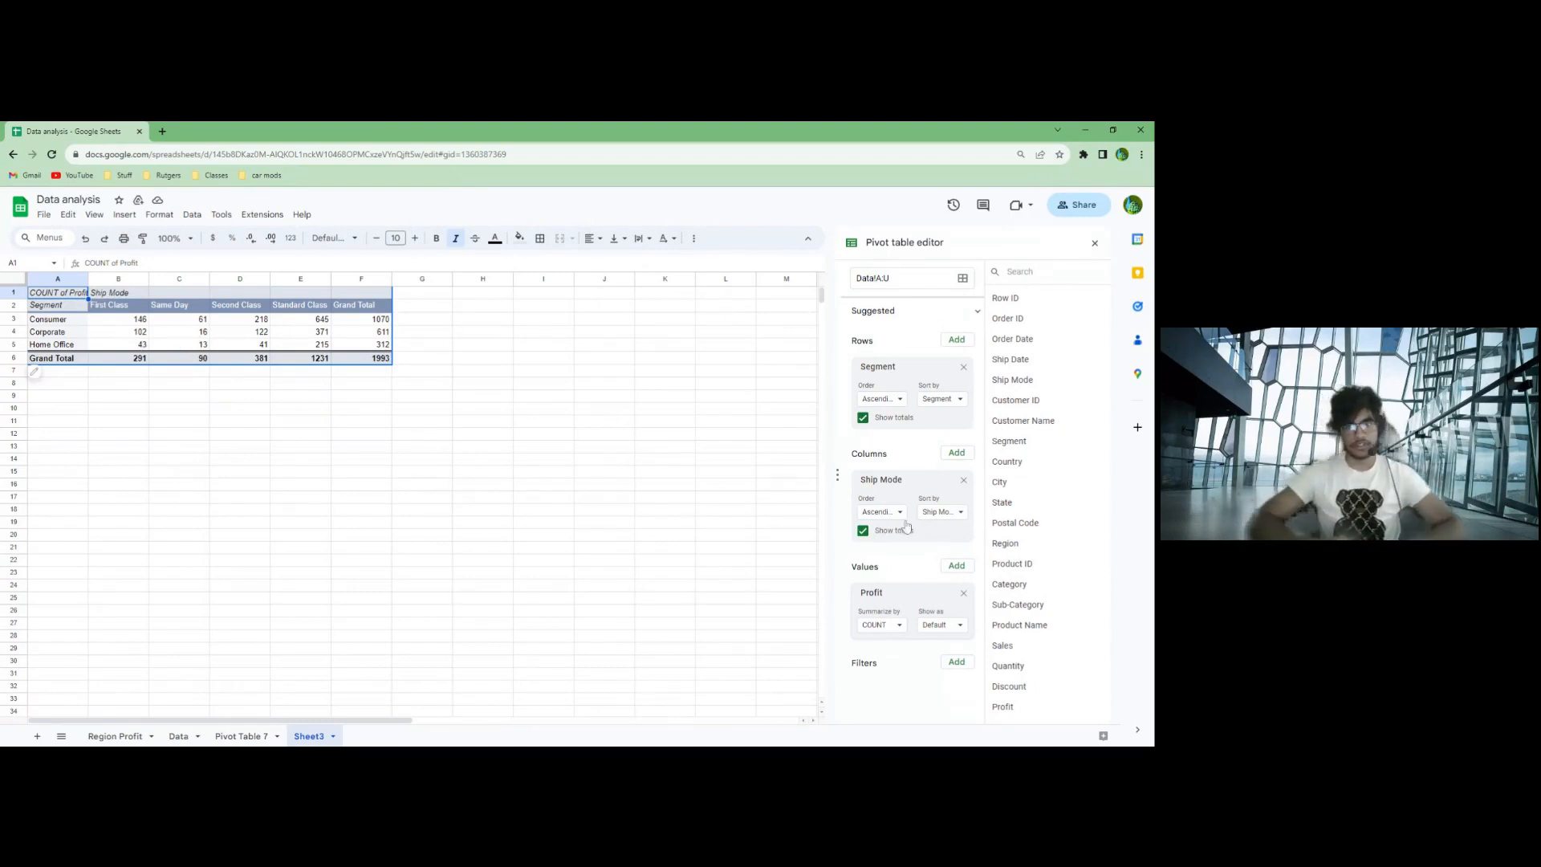
drag(1037, 606, 881, 444)
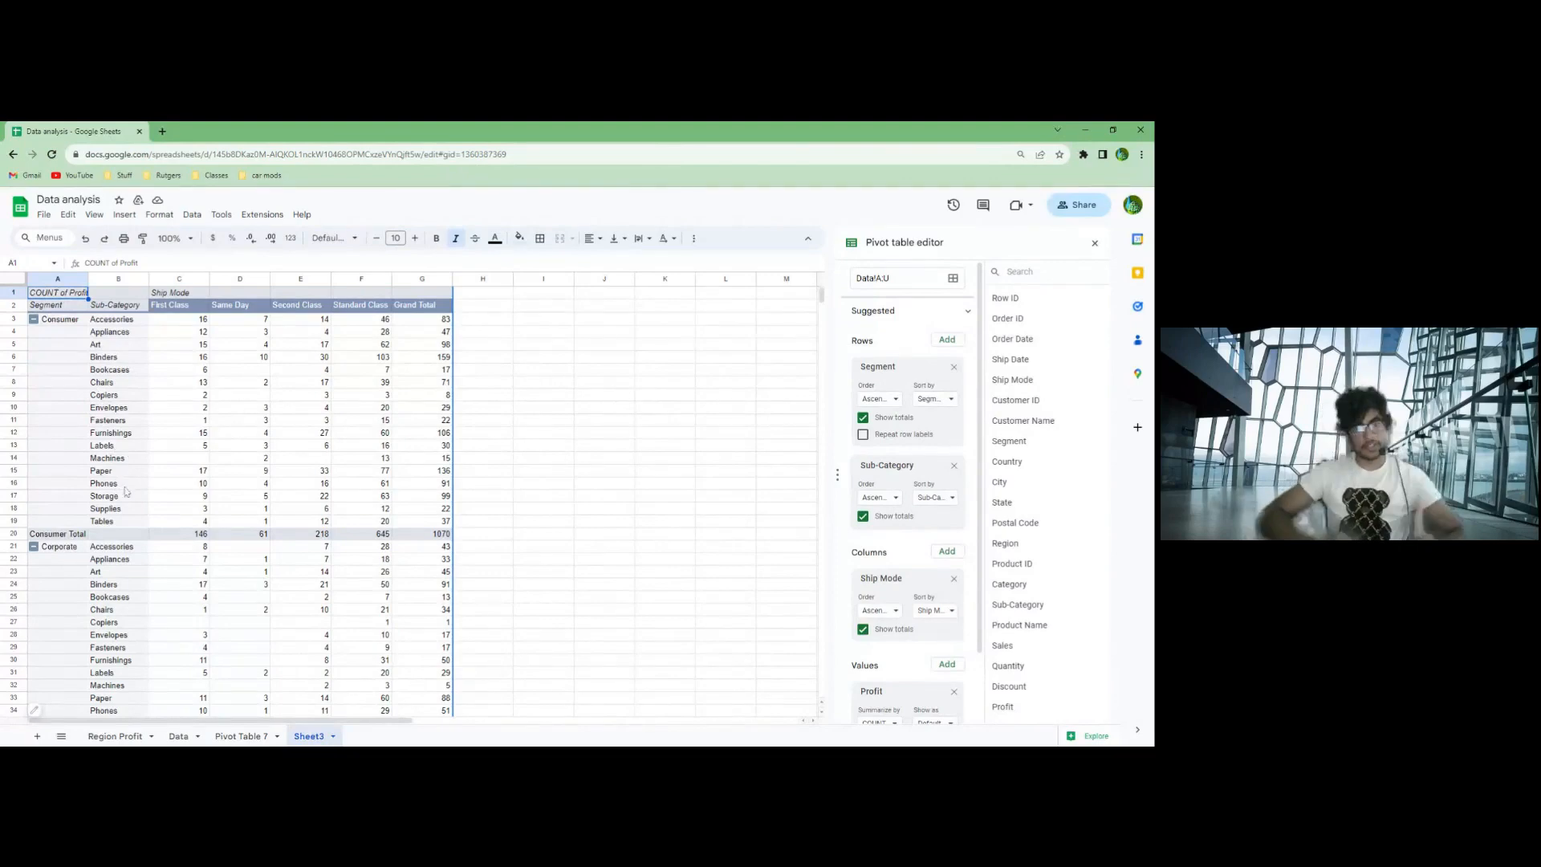
scroll(561, 528, down, 6)
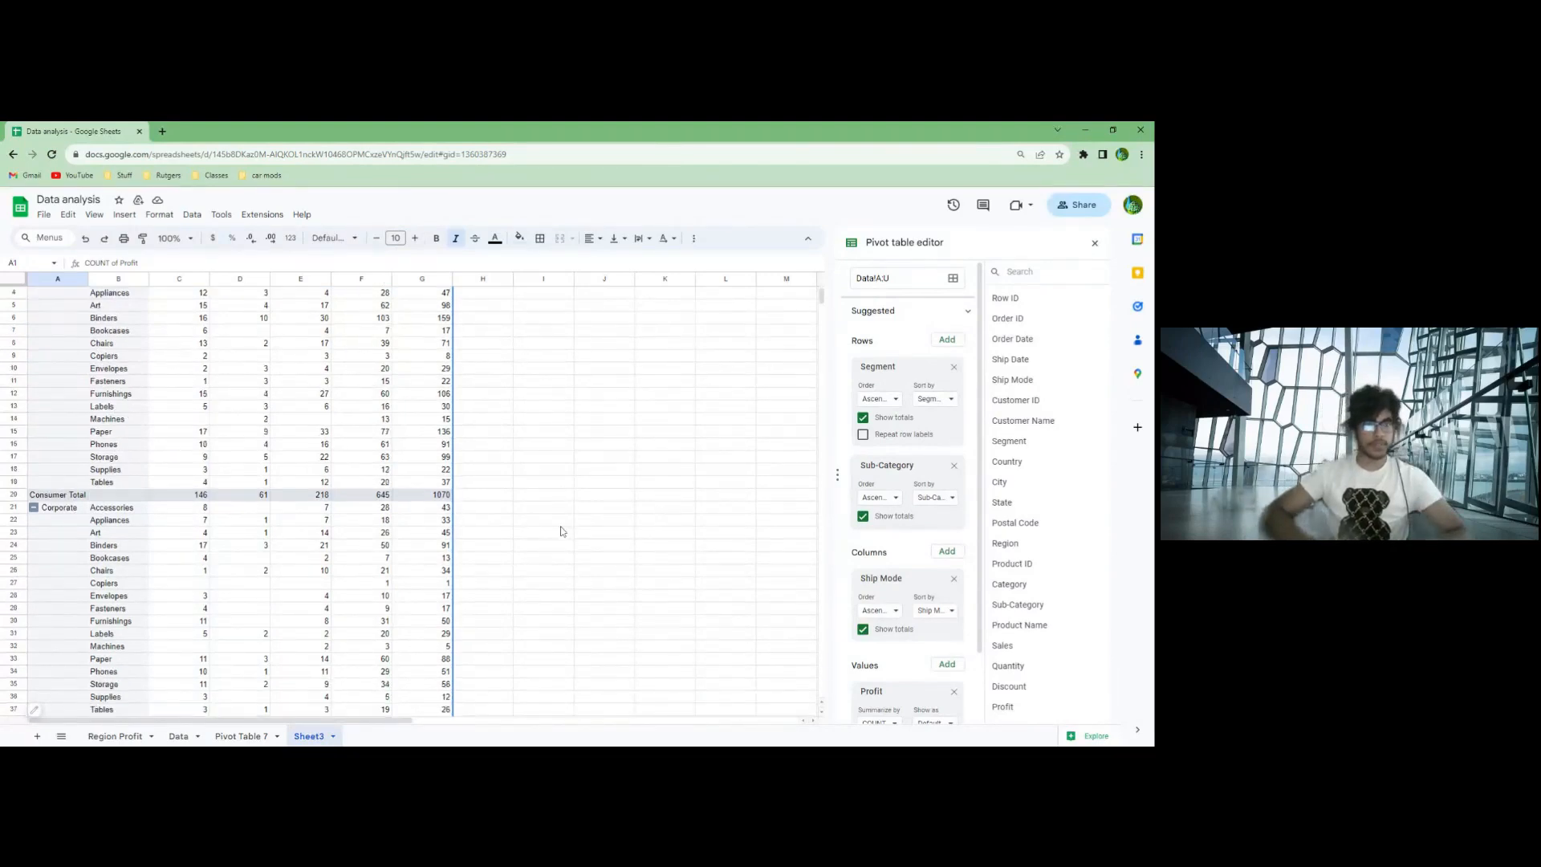
scroll(561, 533, down, 3)
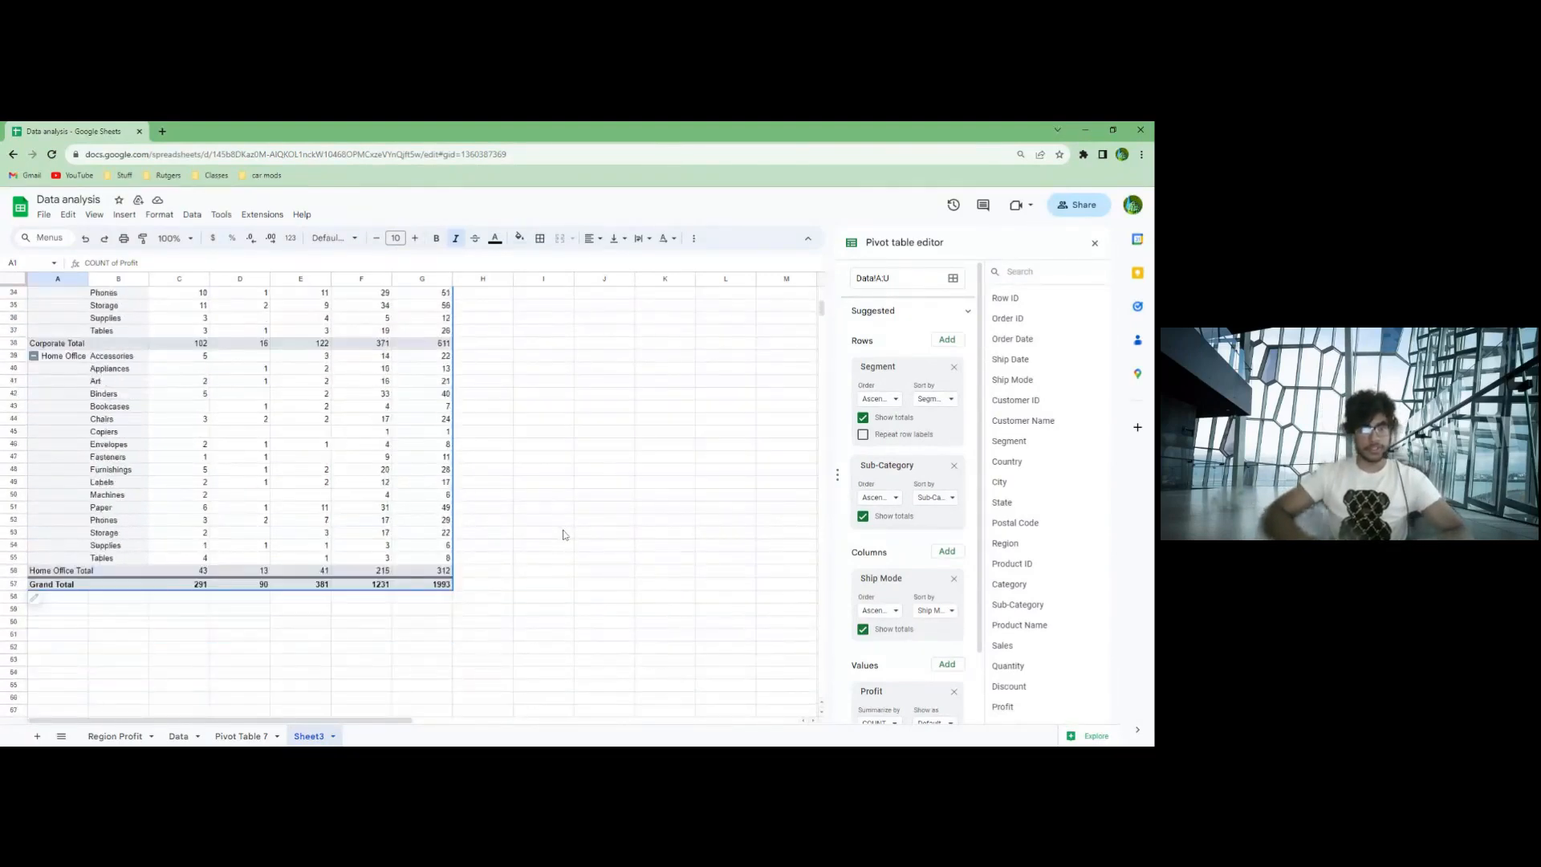
scroll(564, 534, up, 4)
scroll(564, 534, up, 6)
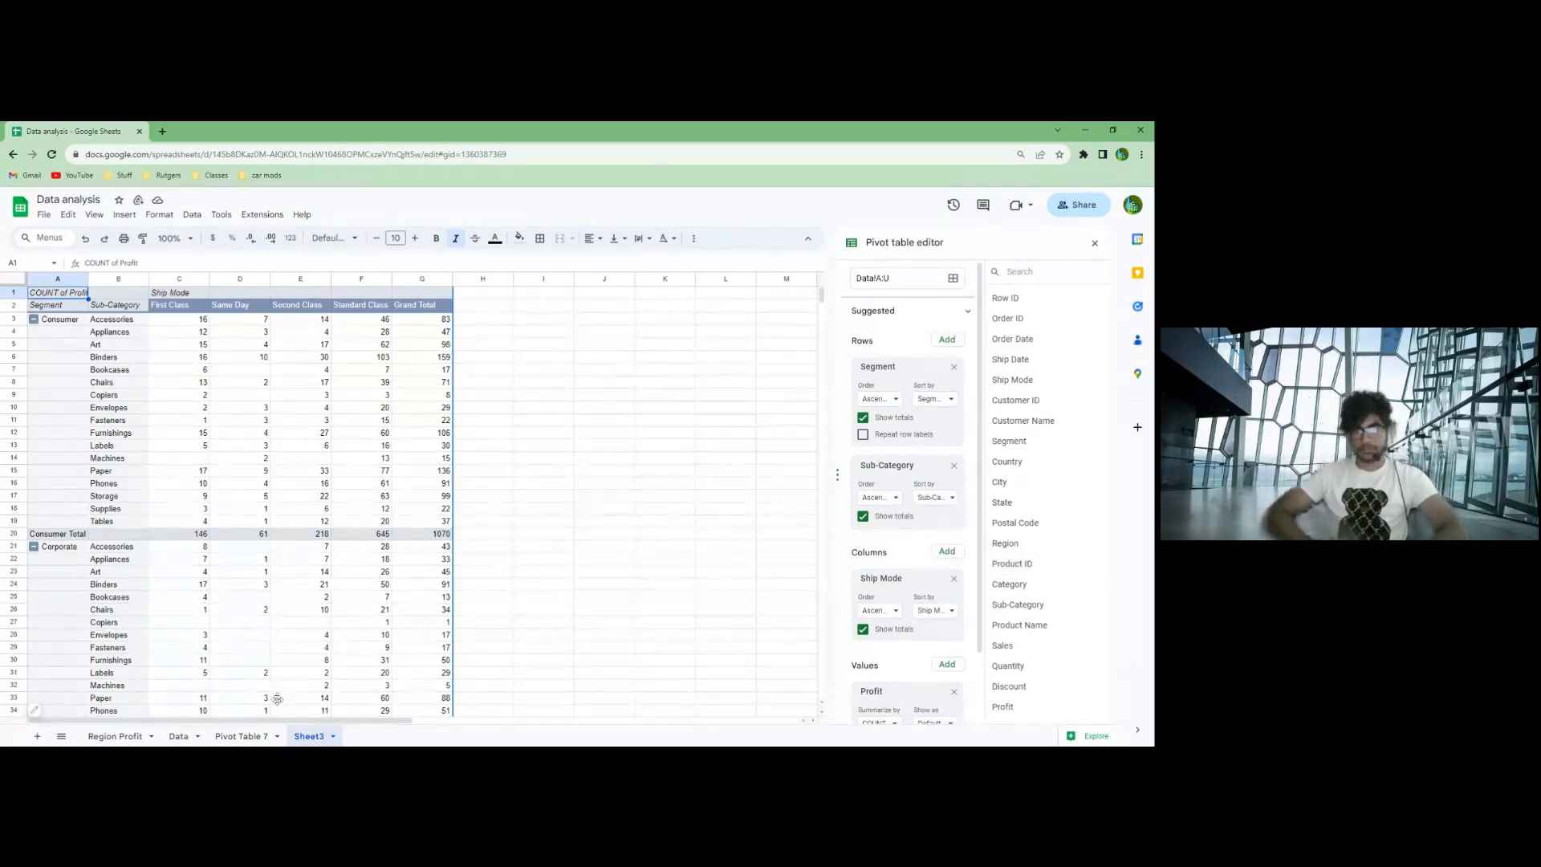
- Examine the Region Profit sheet's pivot tables and the state profit chart, checking the New York bars for individual categories
click(117, 737)
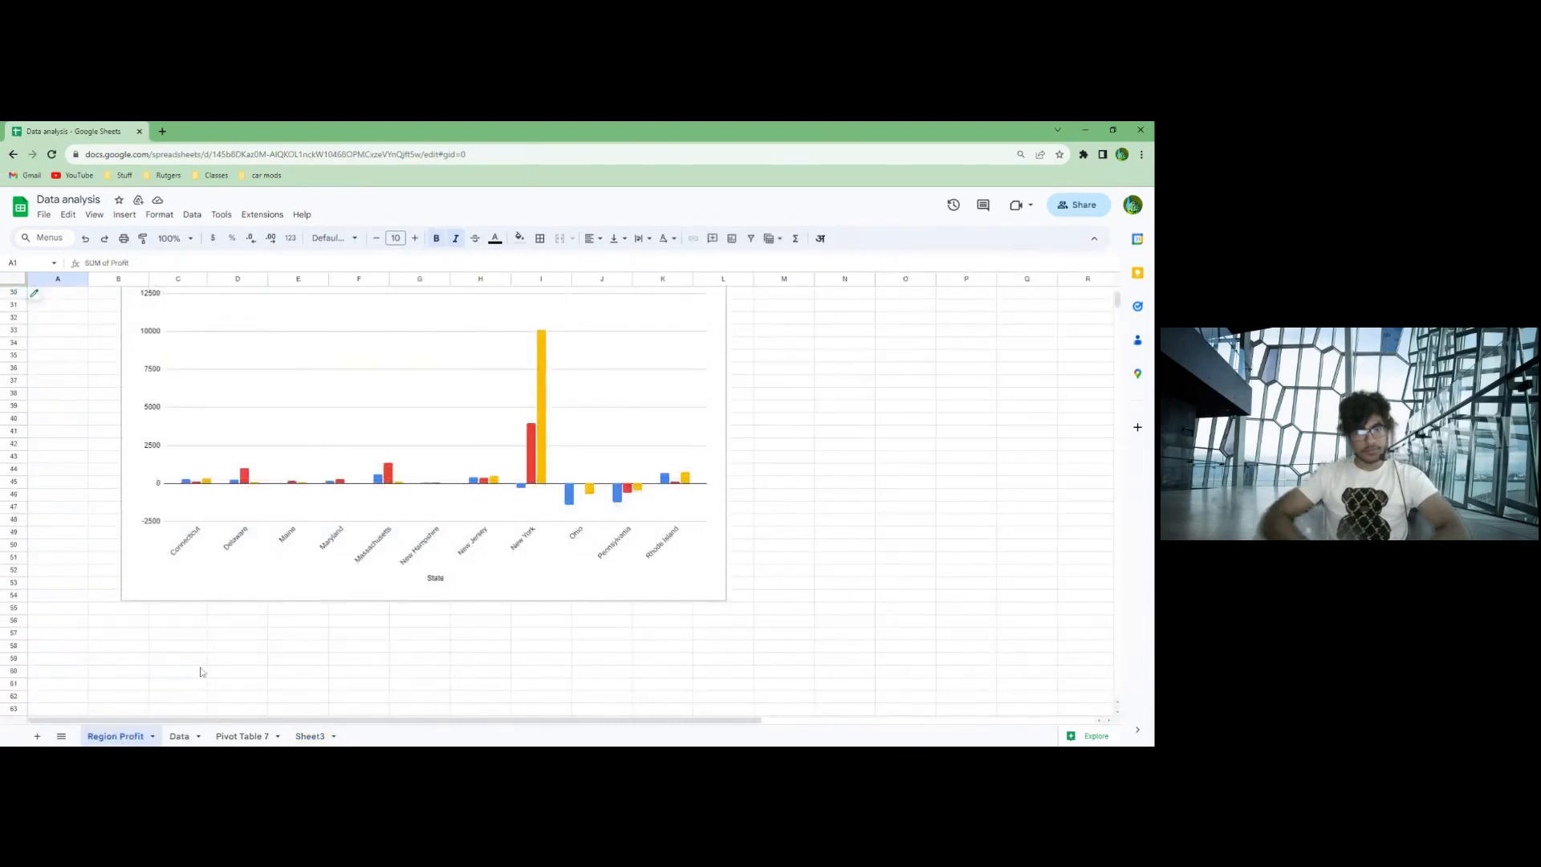
scroll(233, 626, up, 5)
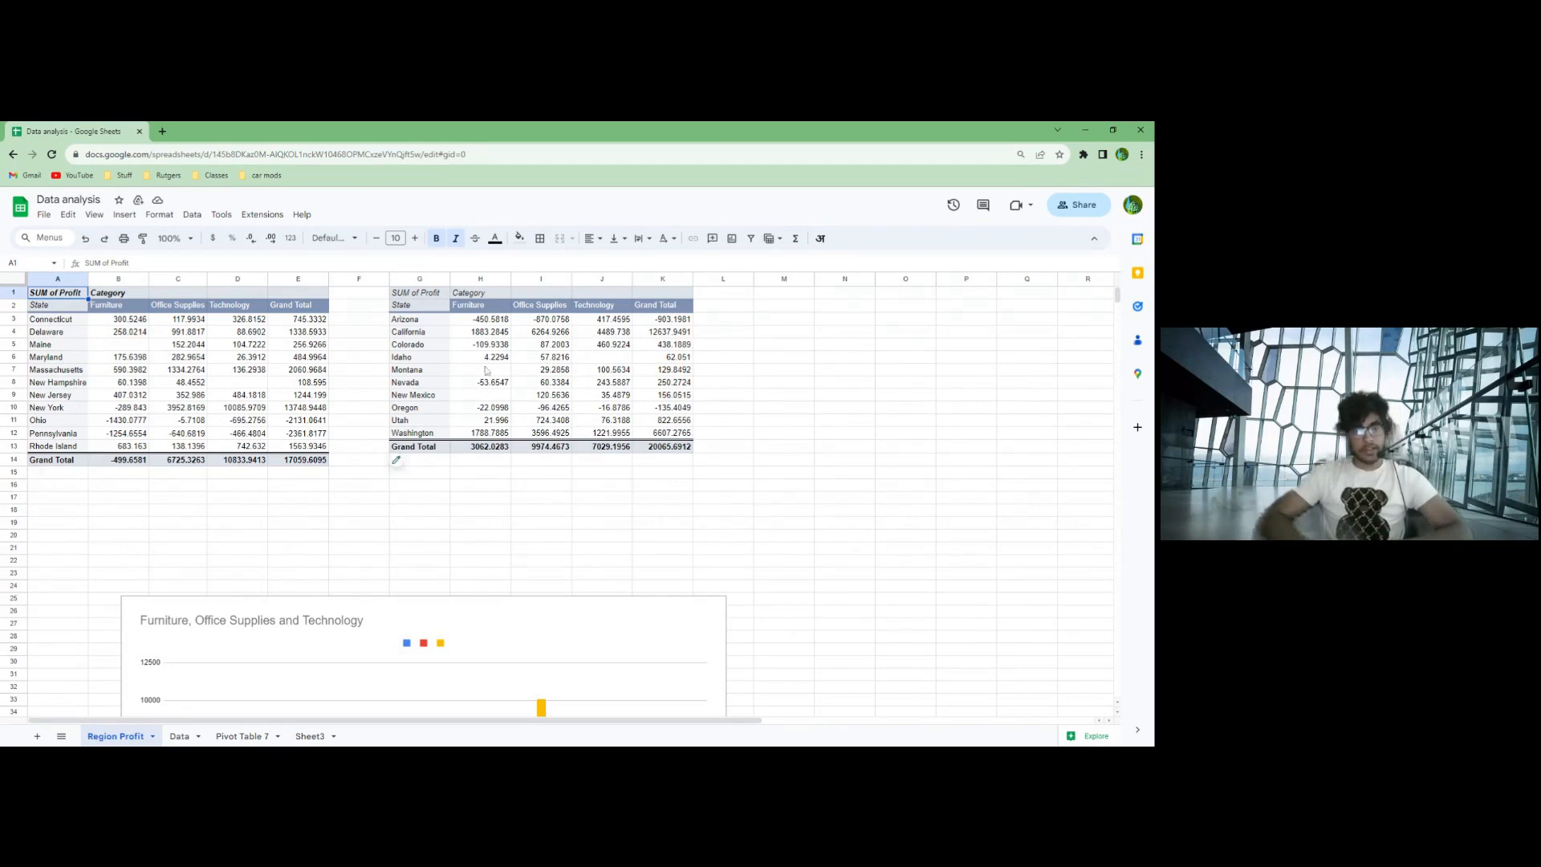
scroll(624, 515, down, 1)
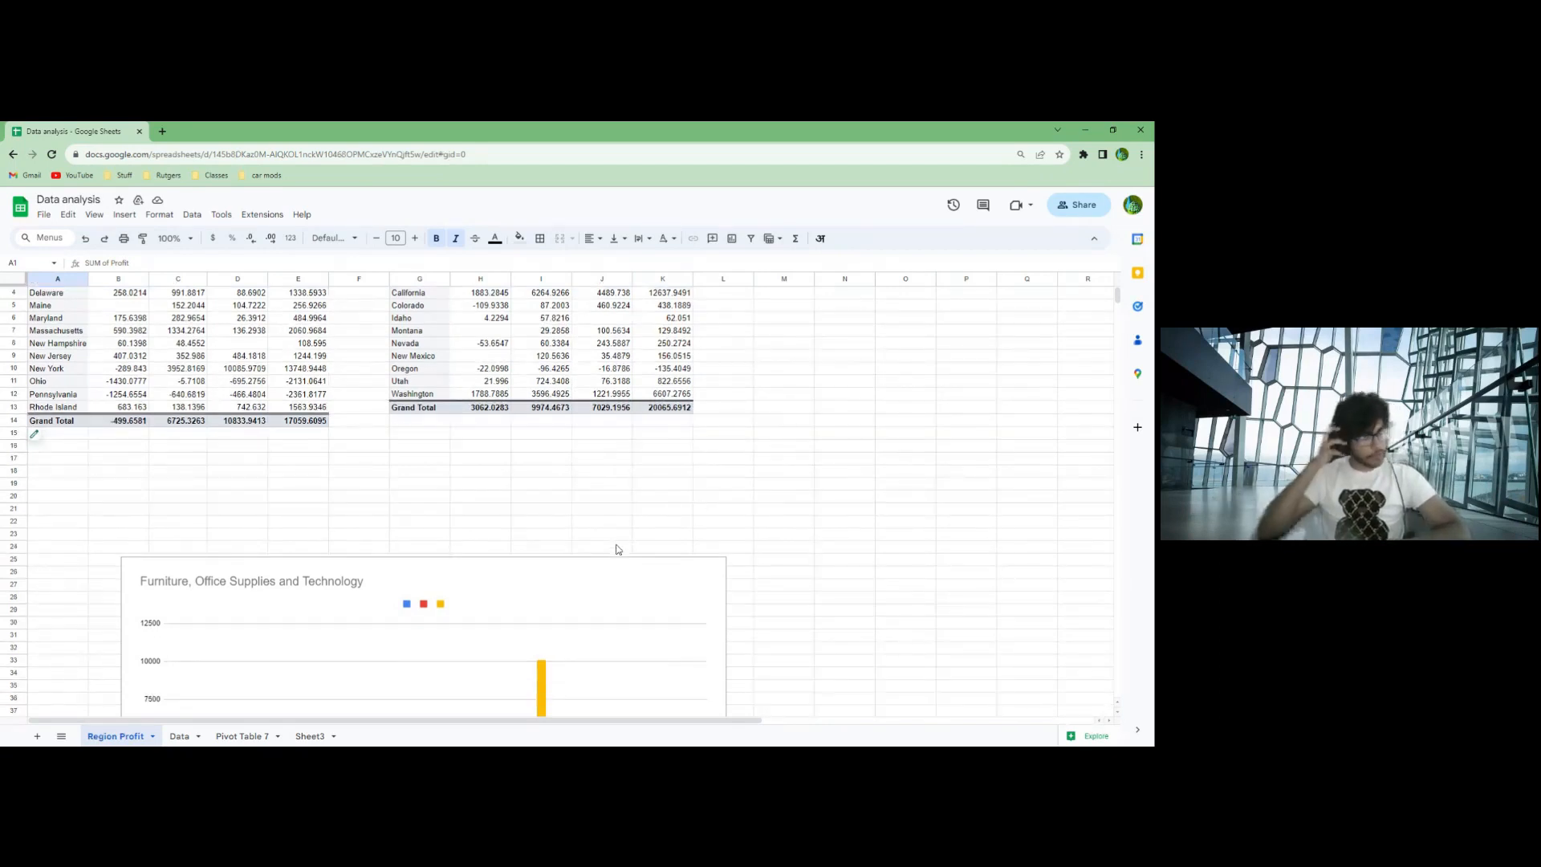
scroll(619, 550, down, 5)
scroll(478, 672, down, 1)
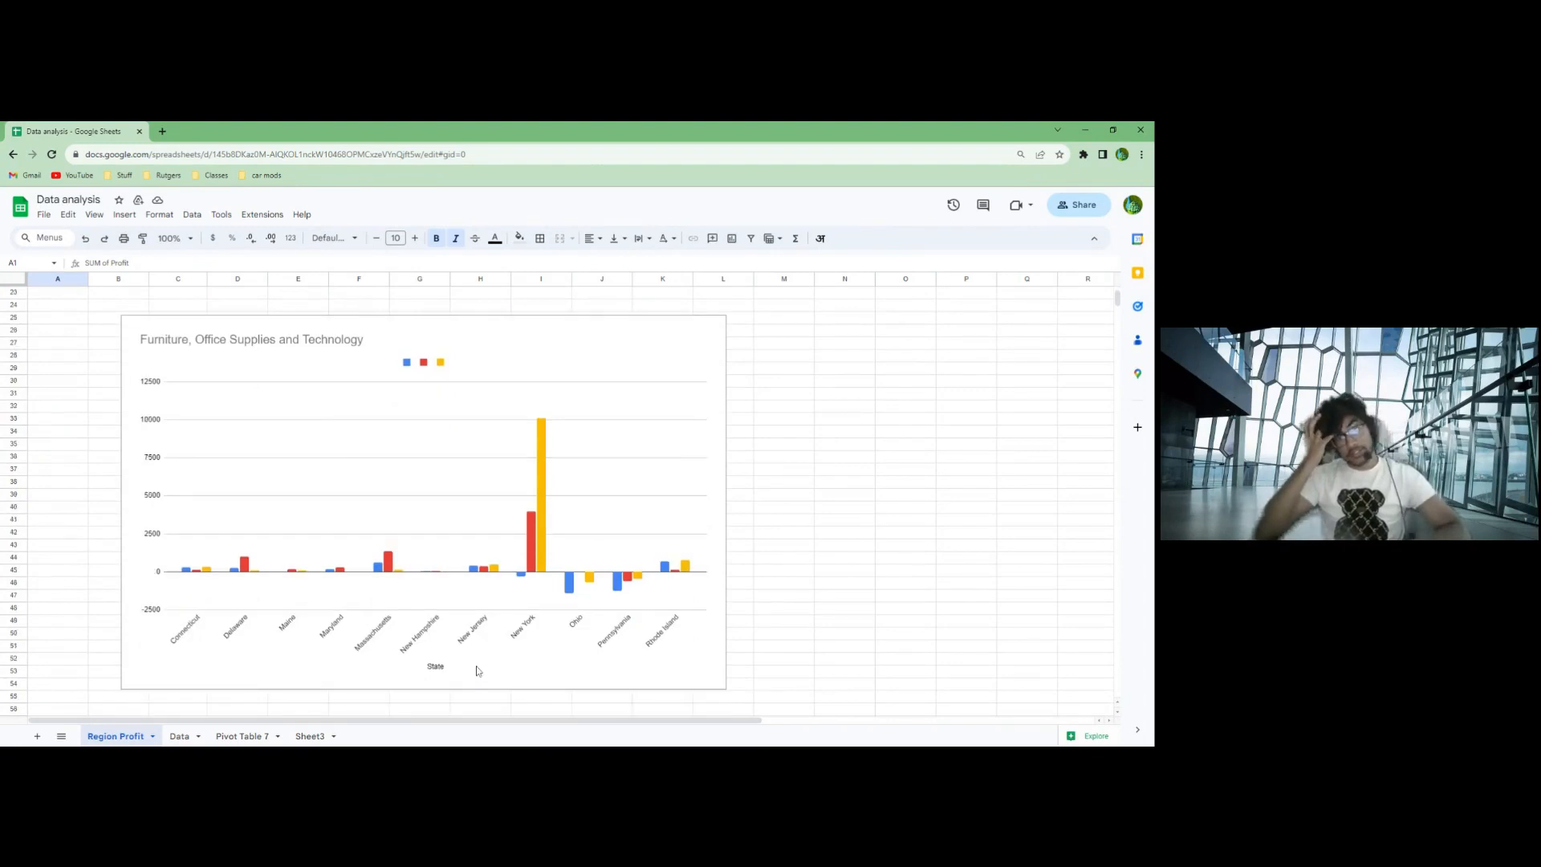
click(326, 533)
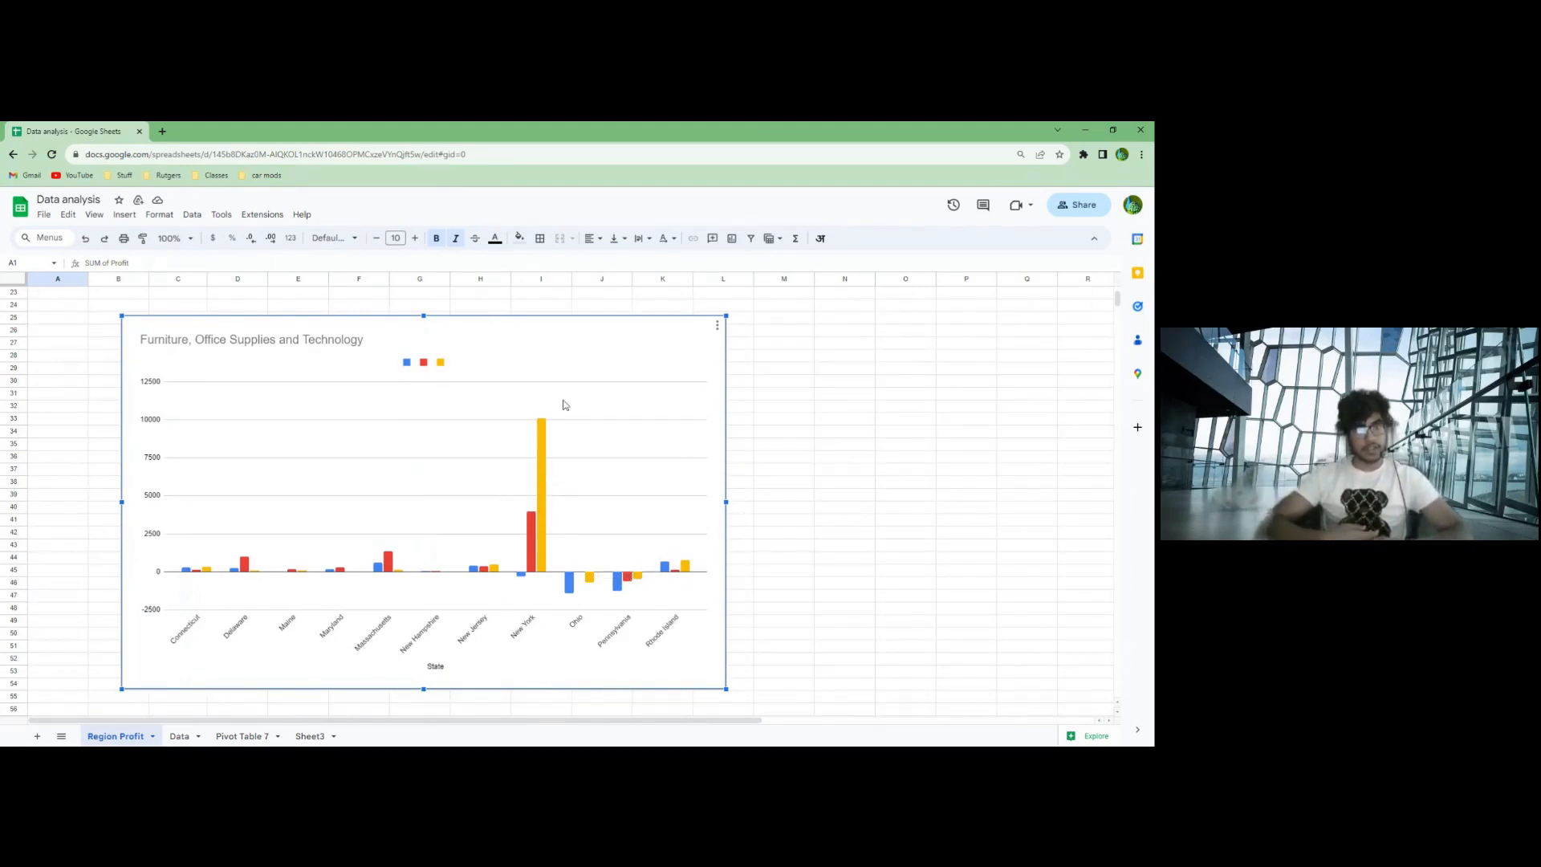
mouse_move(543, 463)
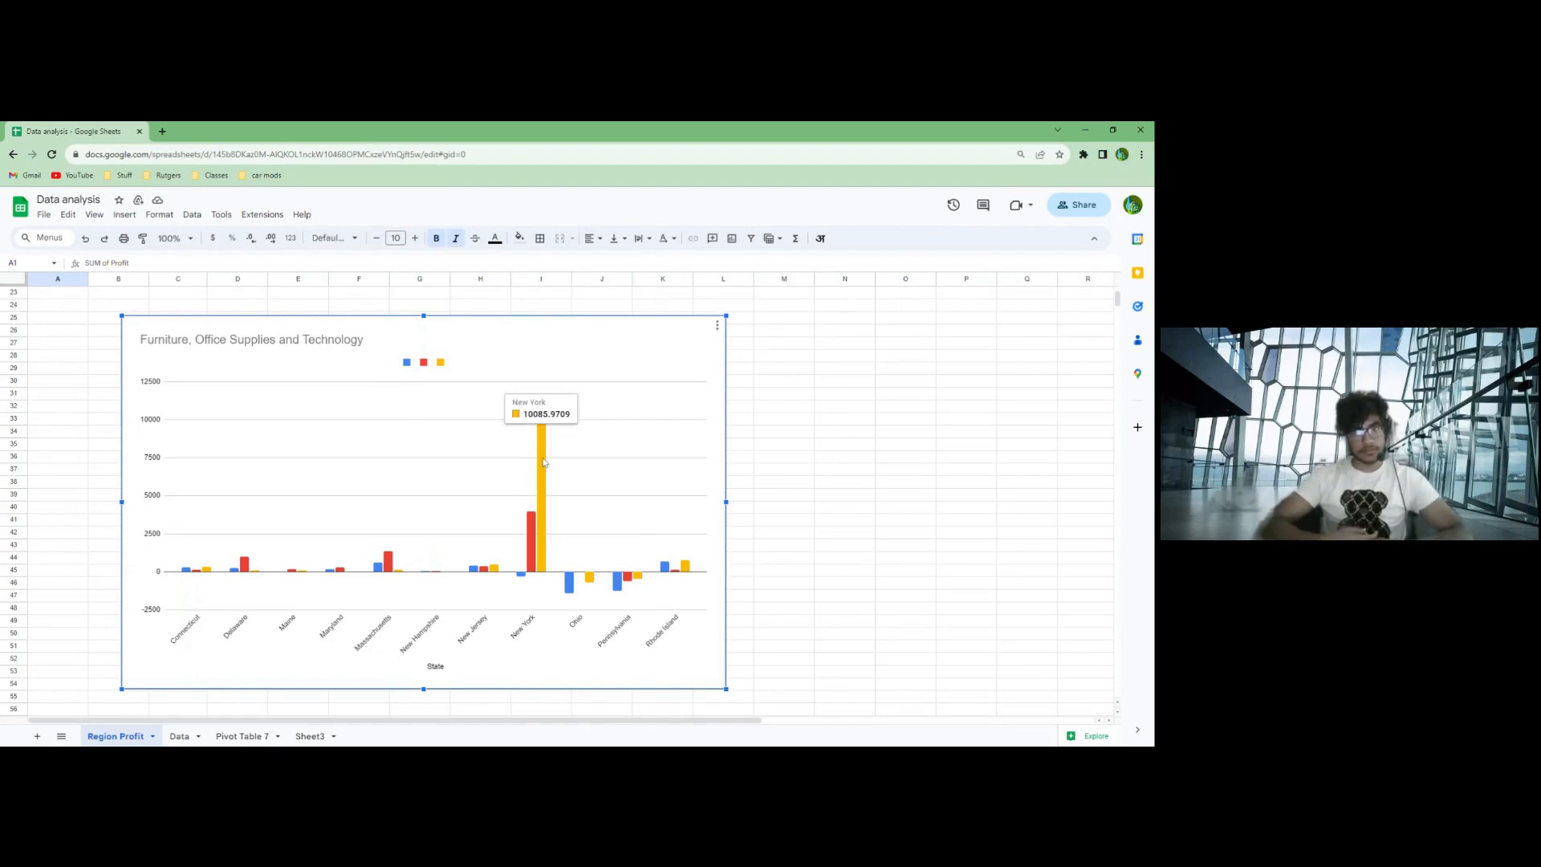
mouse_move(534, 544)
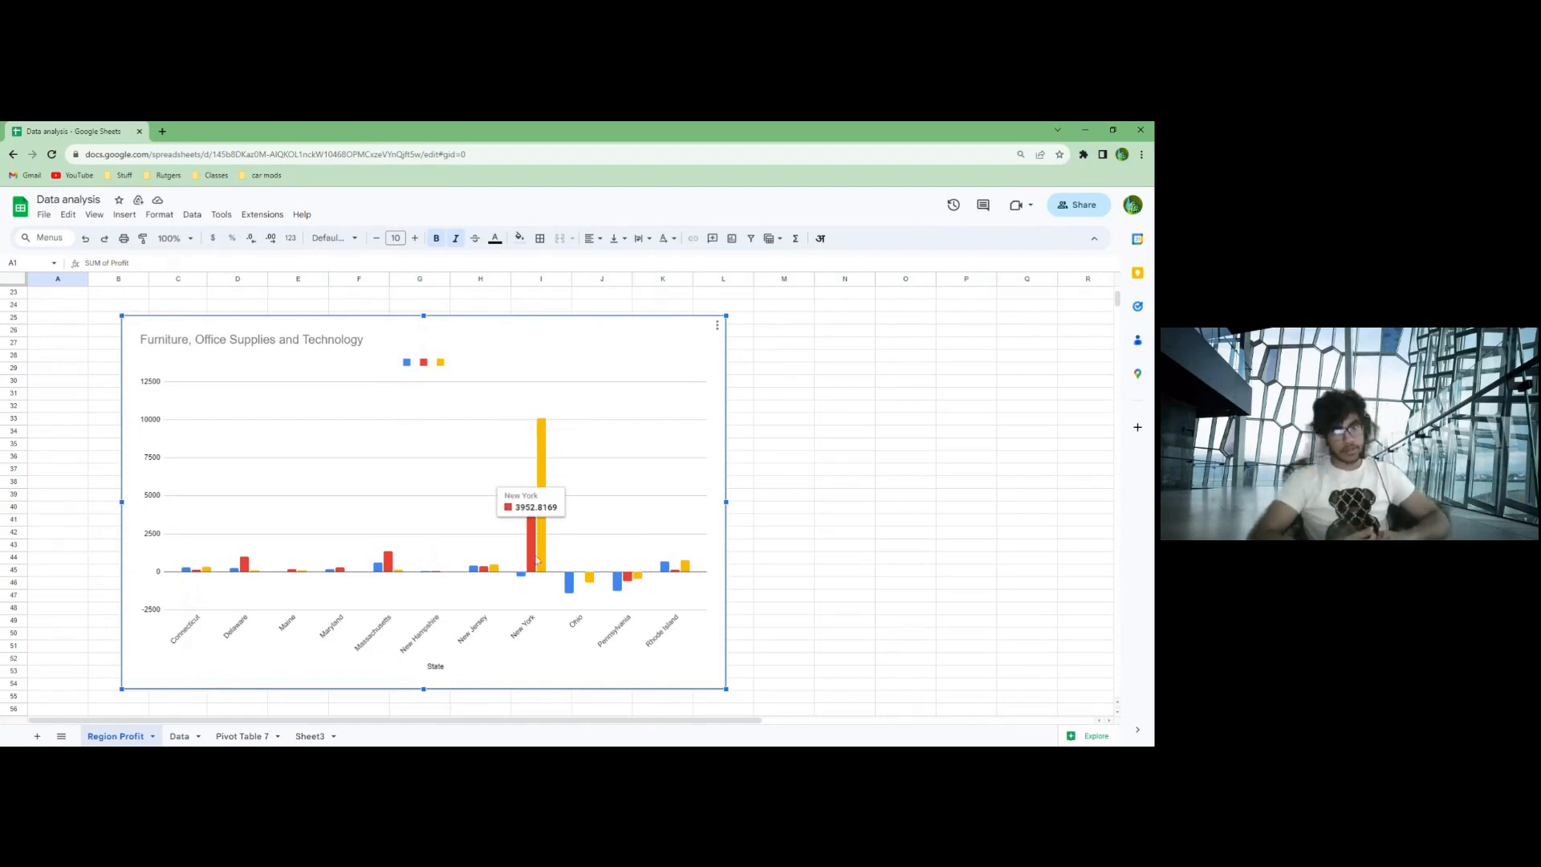
scroll(588, 638, up, 3)
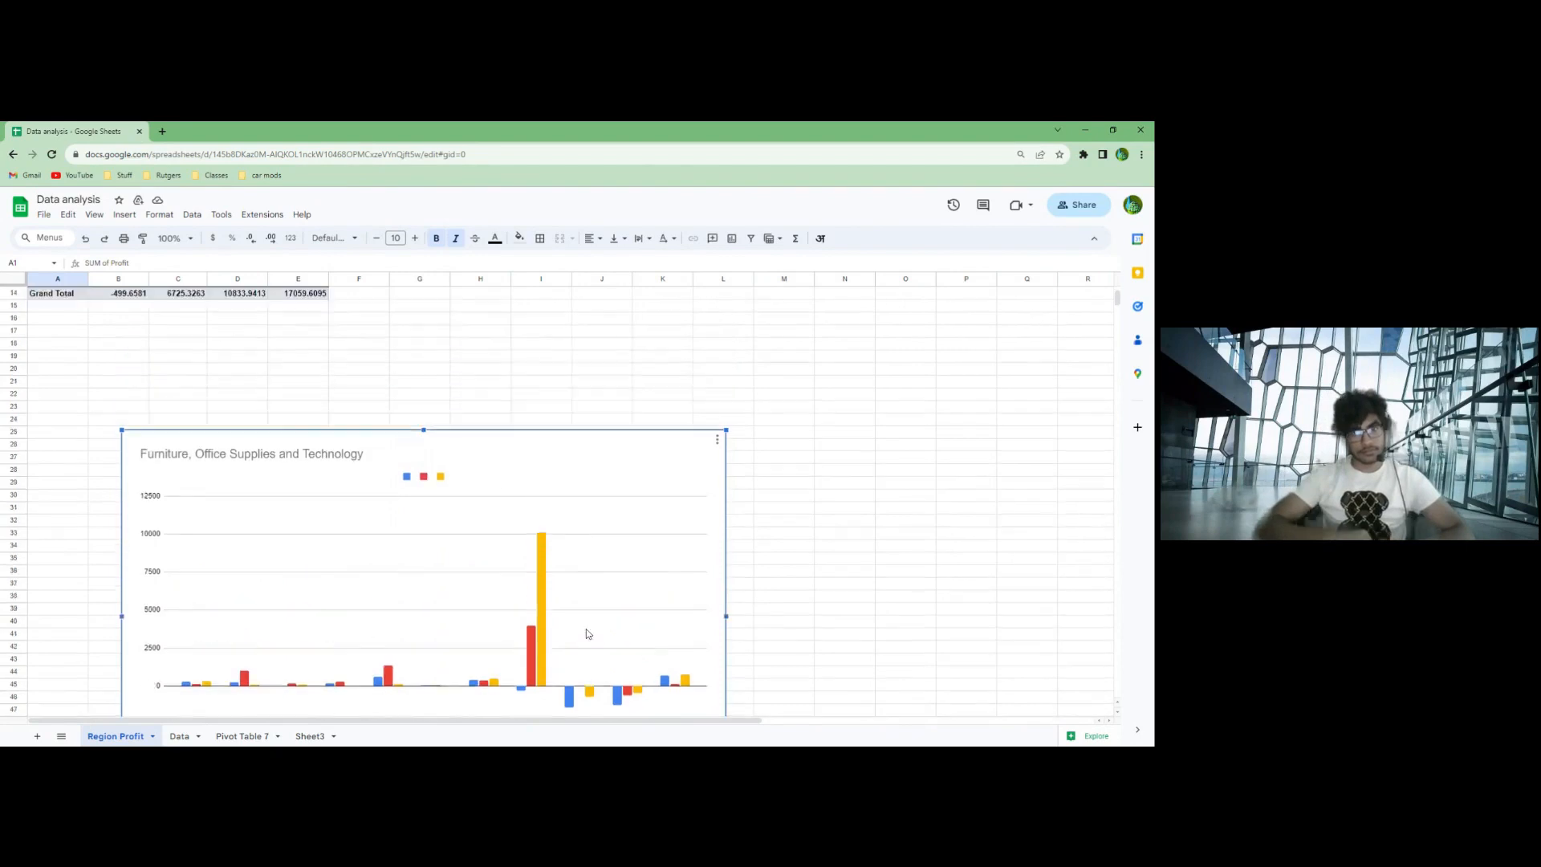
- Review the monthly profit line chart on the Pivot Table 7 sheet and check the July dip against its table row
scroll(586, 634, up, 4)
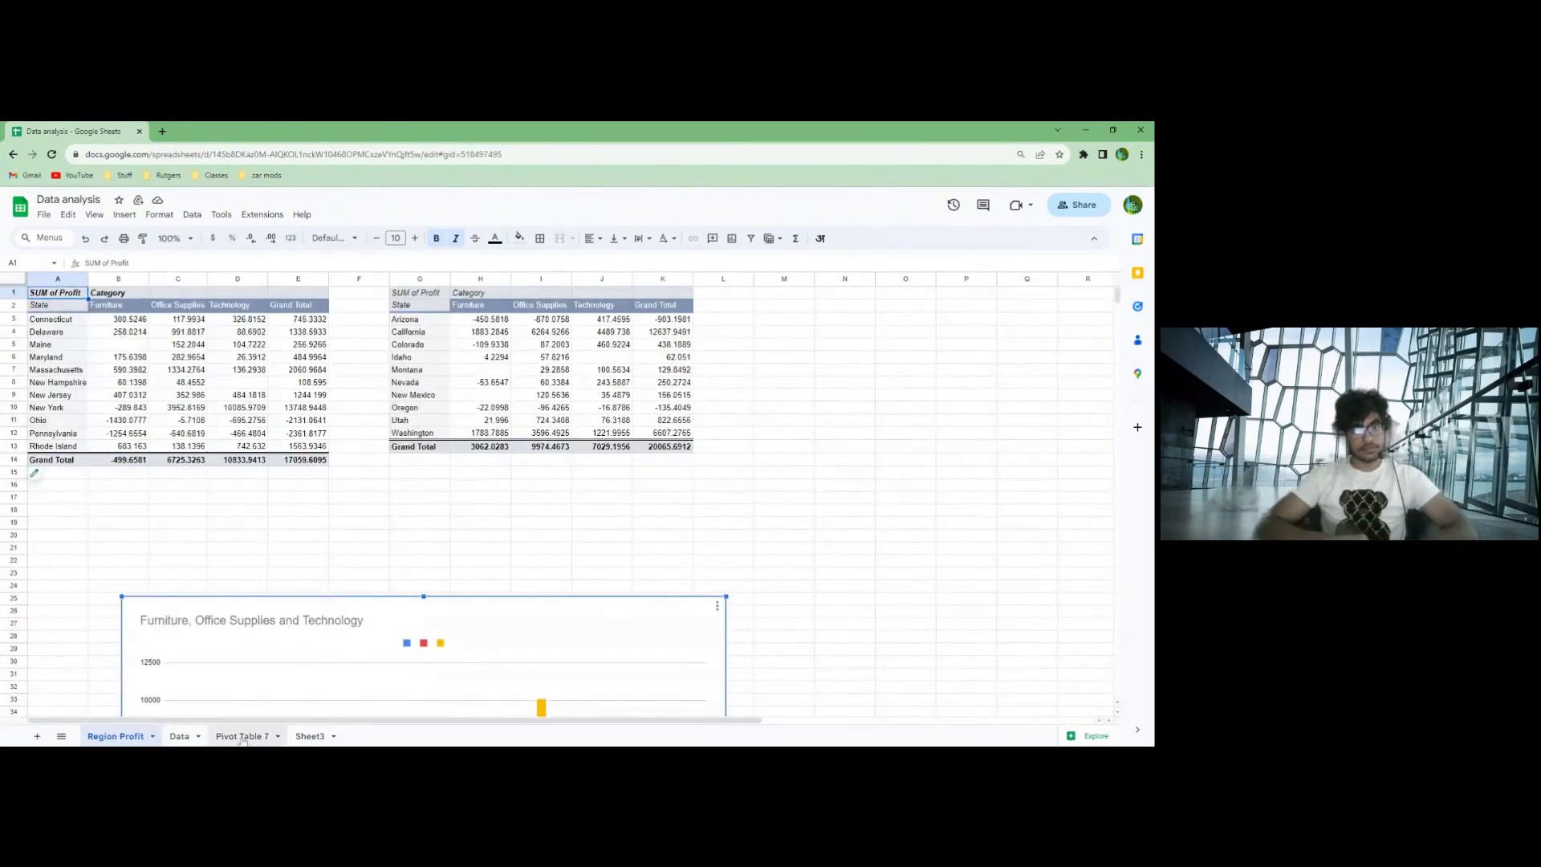
click(242, 737)
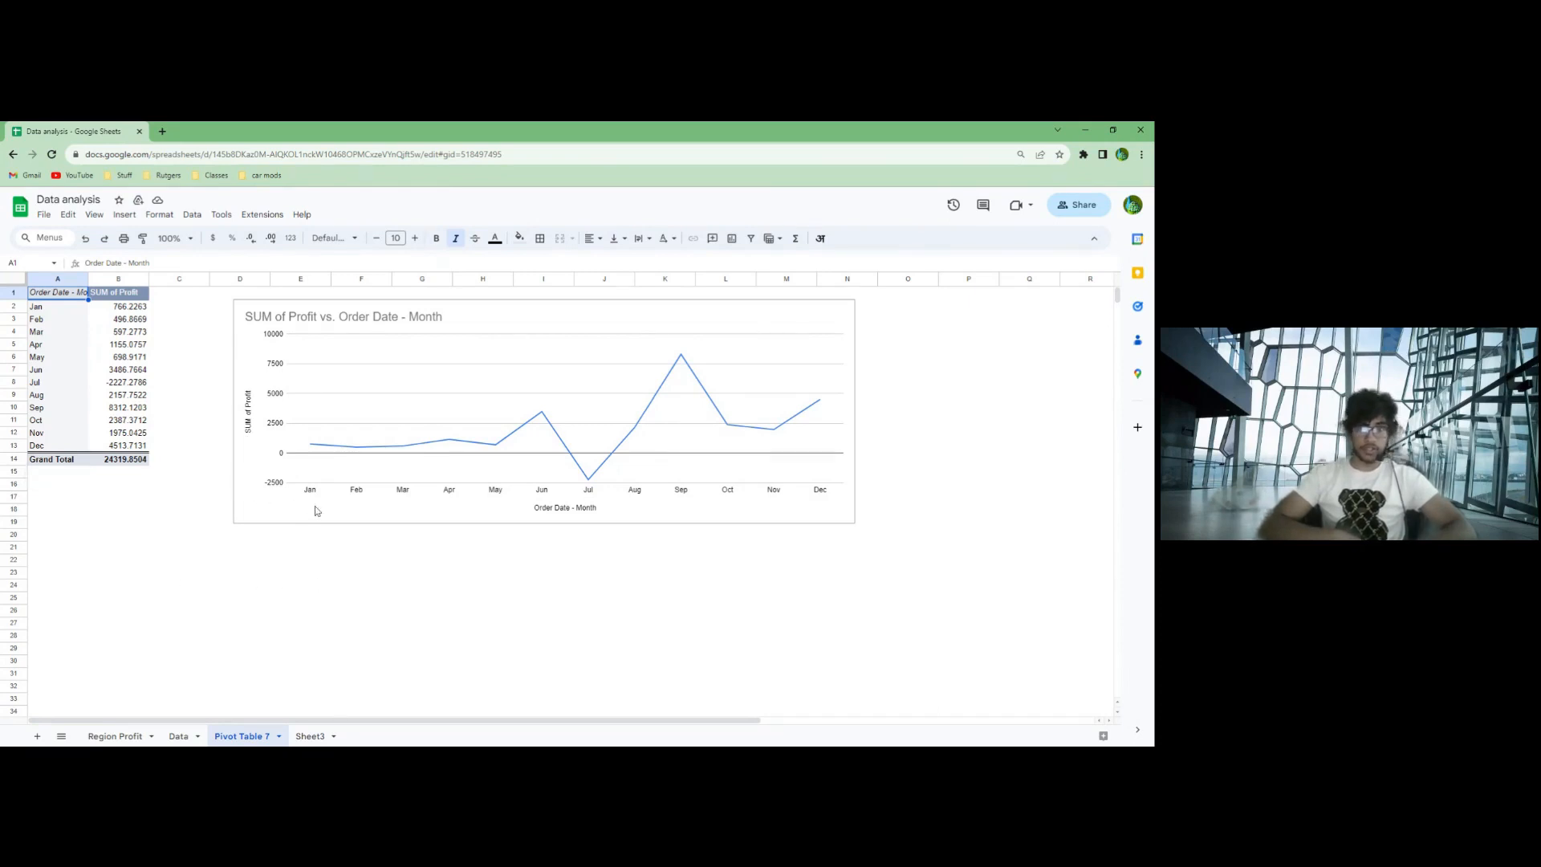
click(592, 484)
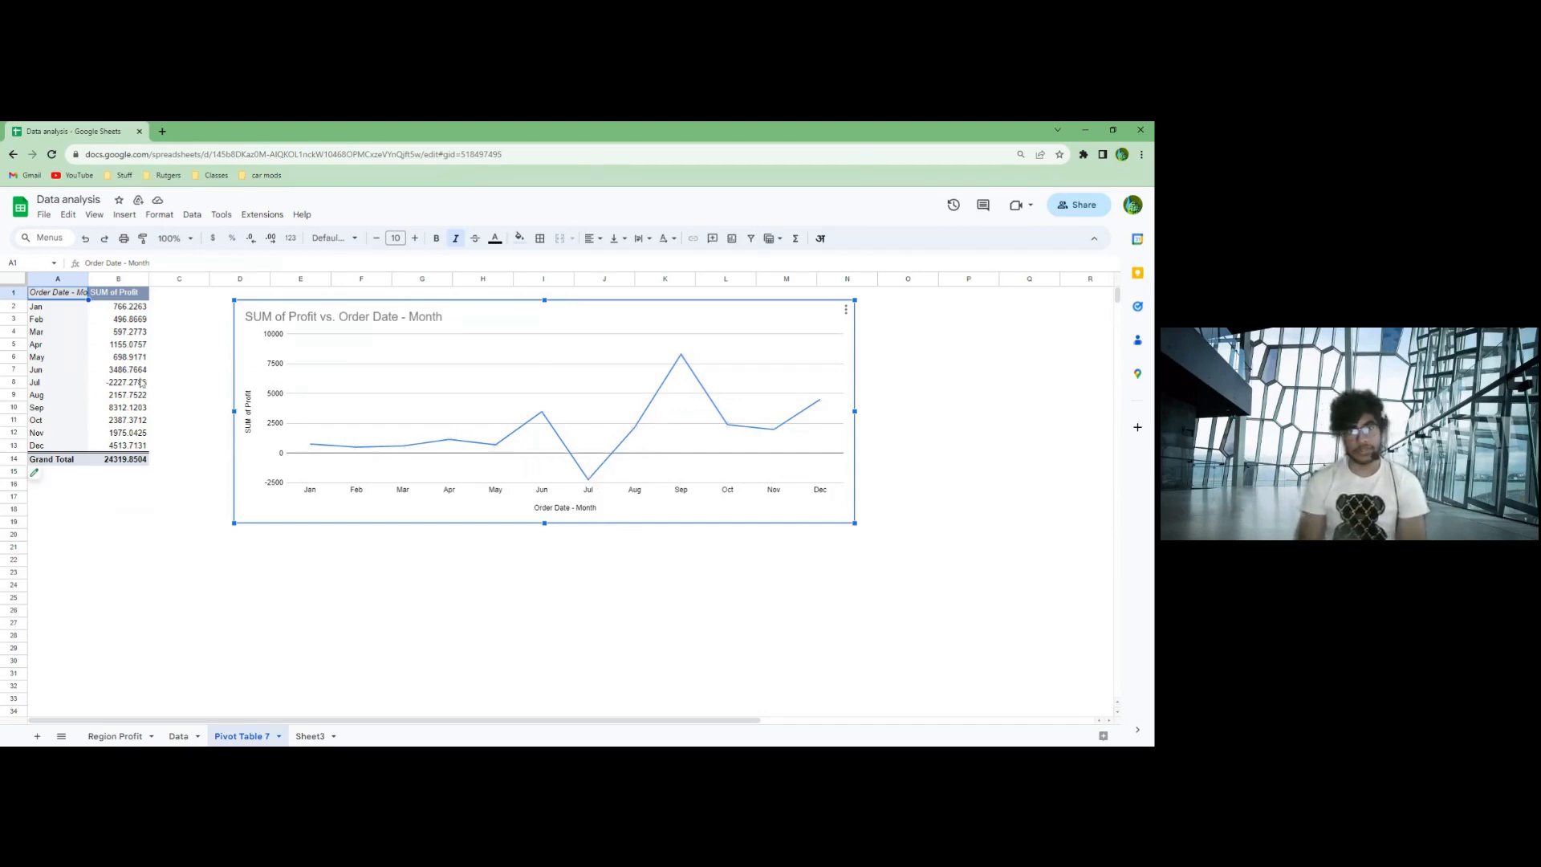
drag(143, 383, 57, 388)
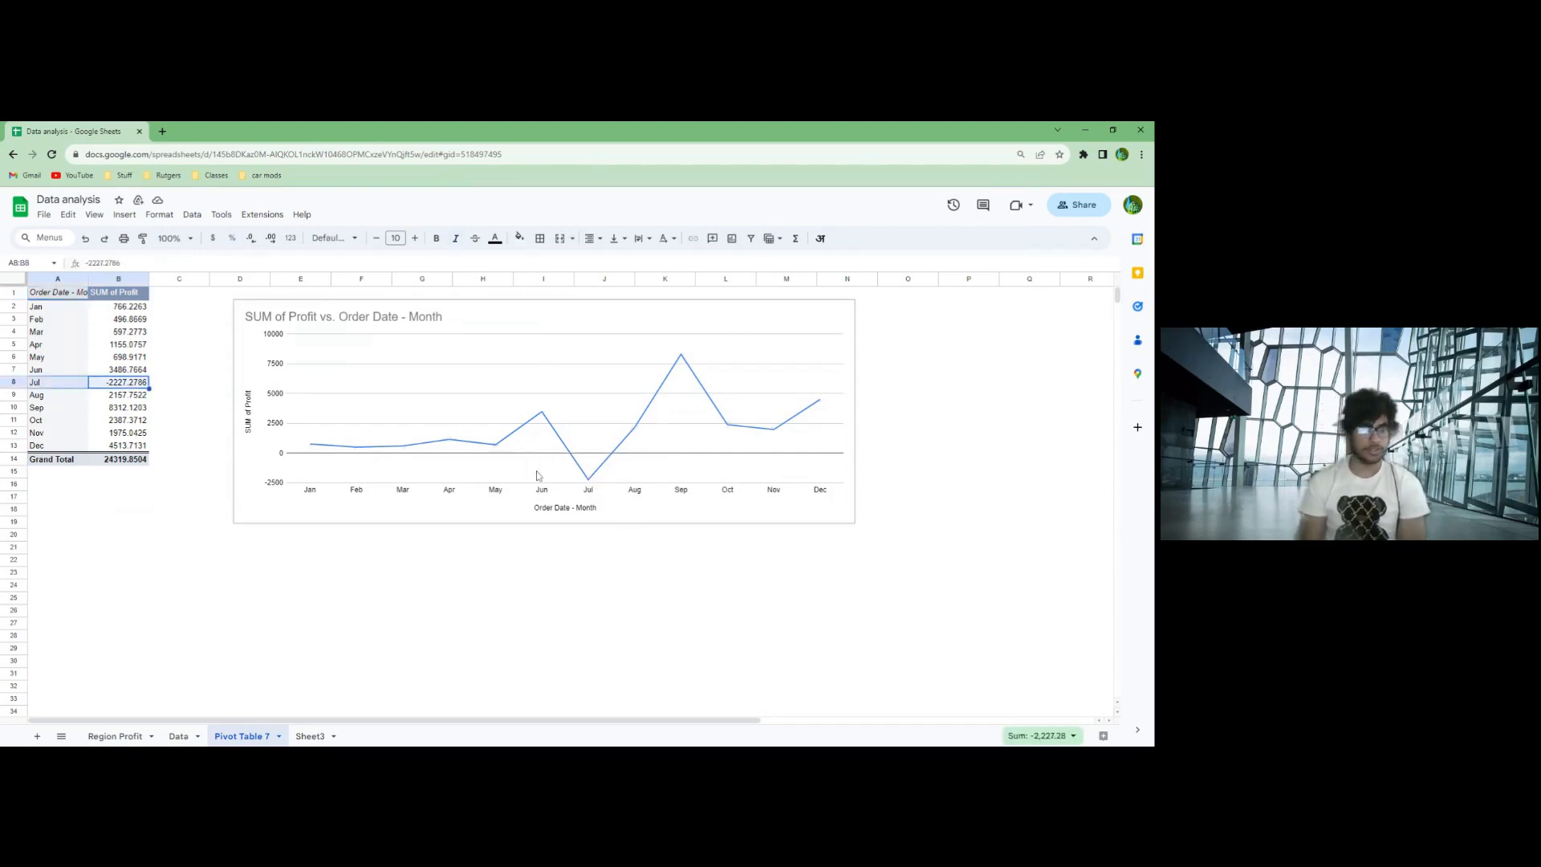
click(570, 534)
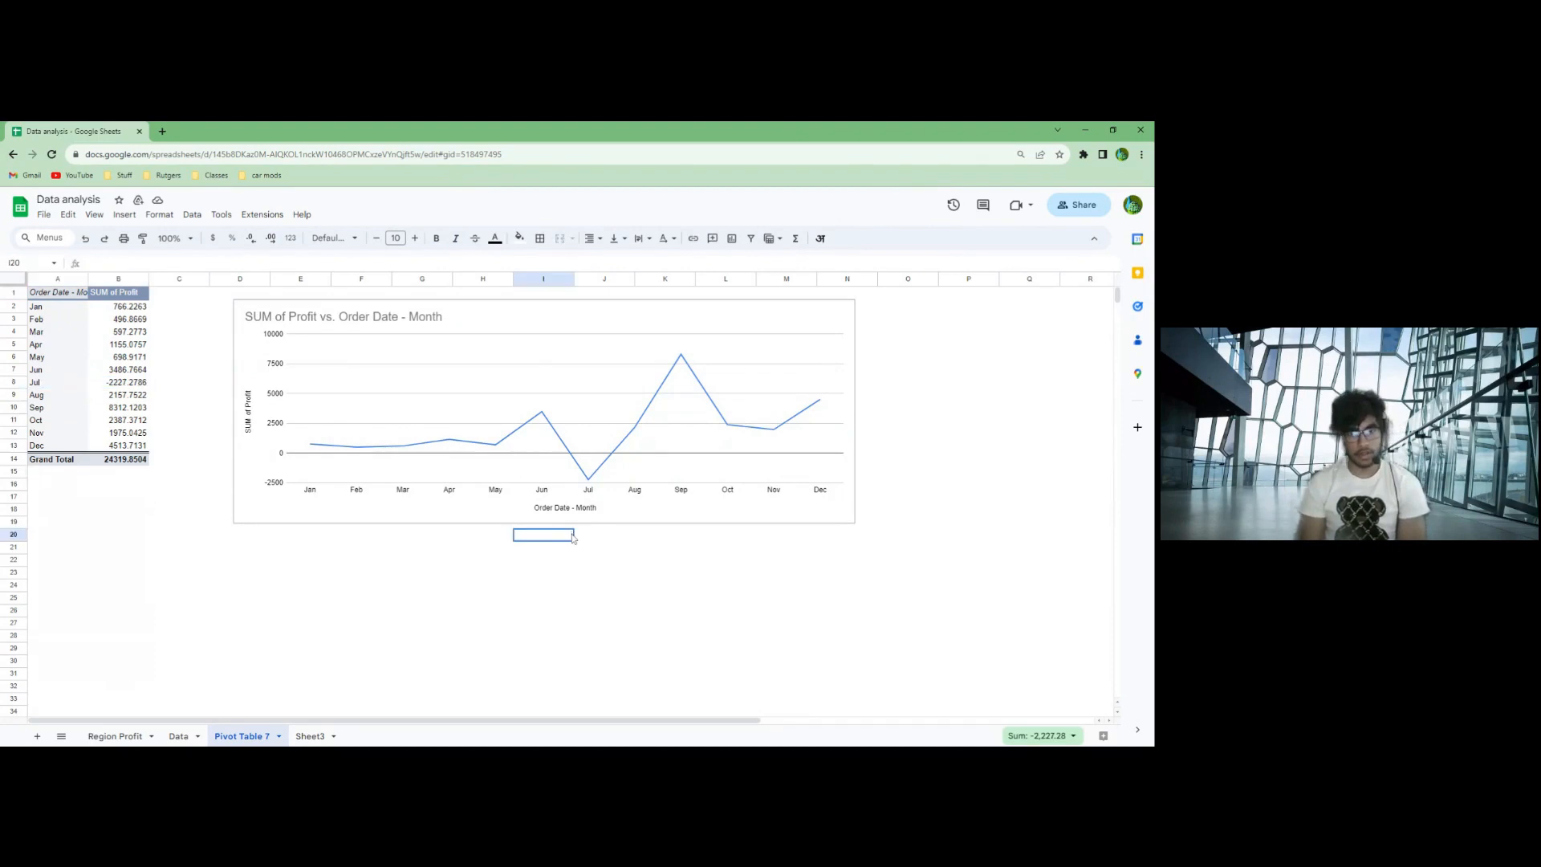
- Replace the Sub-Category and Segment row fields of the Sheet3 pivot table with Order Date
click(316, 738)
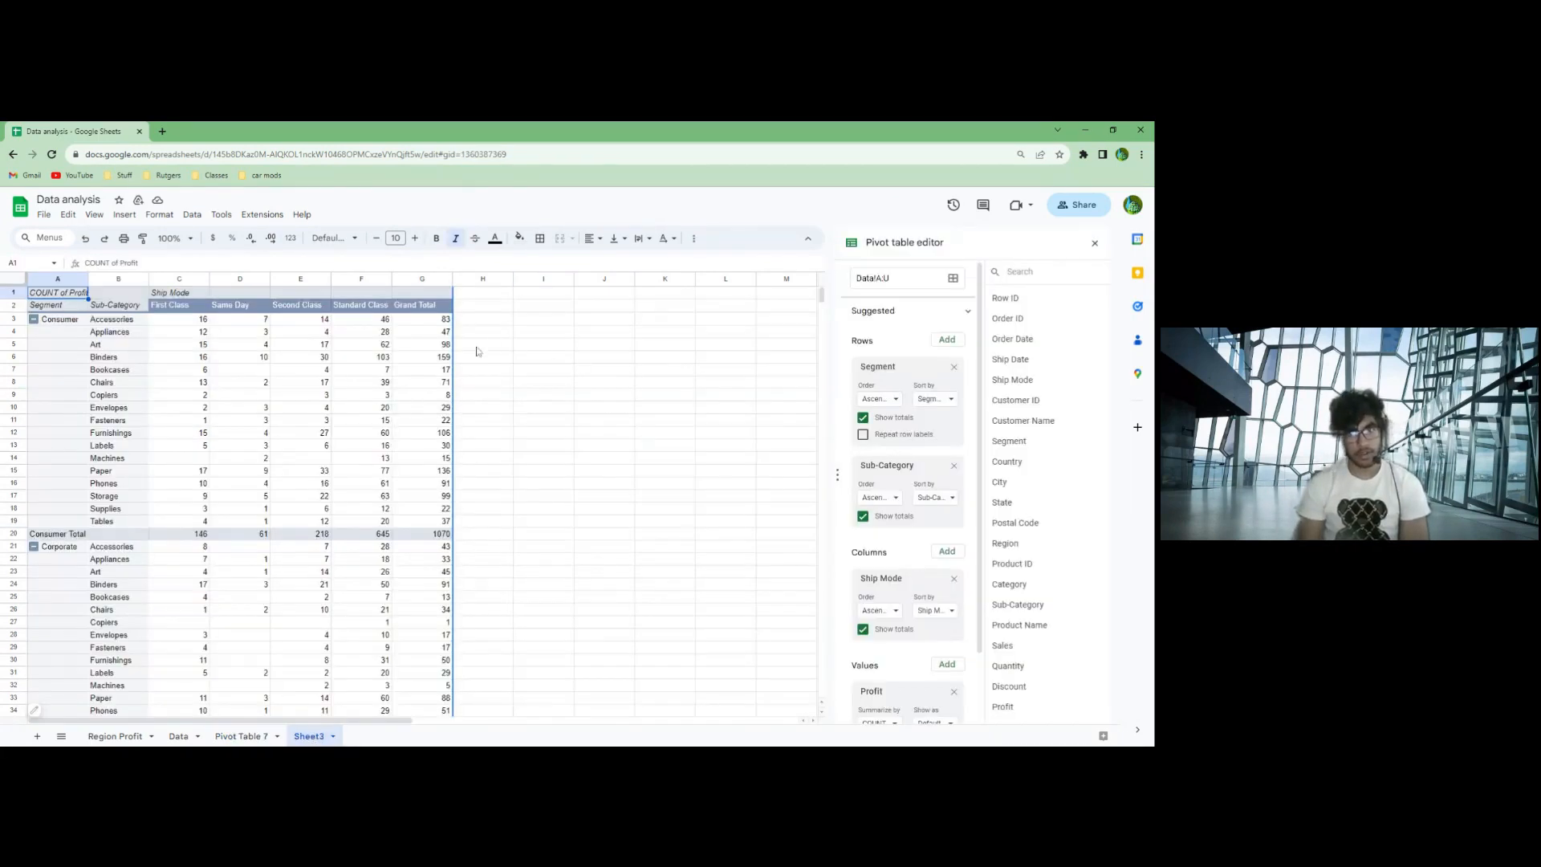
drag(886, 469, 931, 469)
click(955, 466)
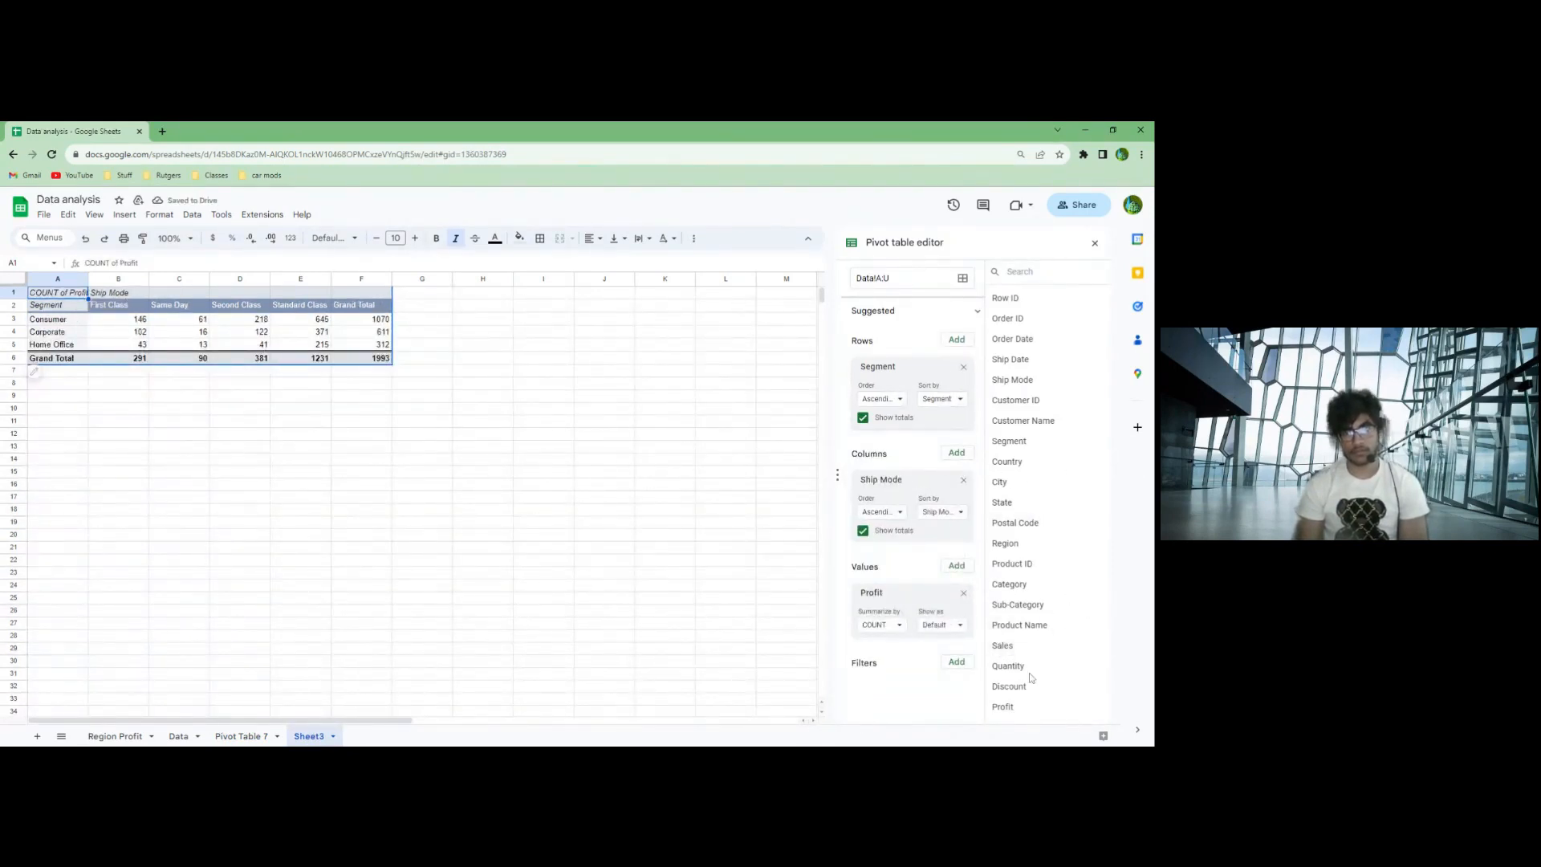
click(964, 368)
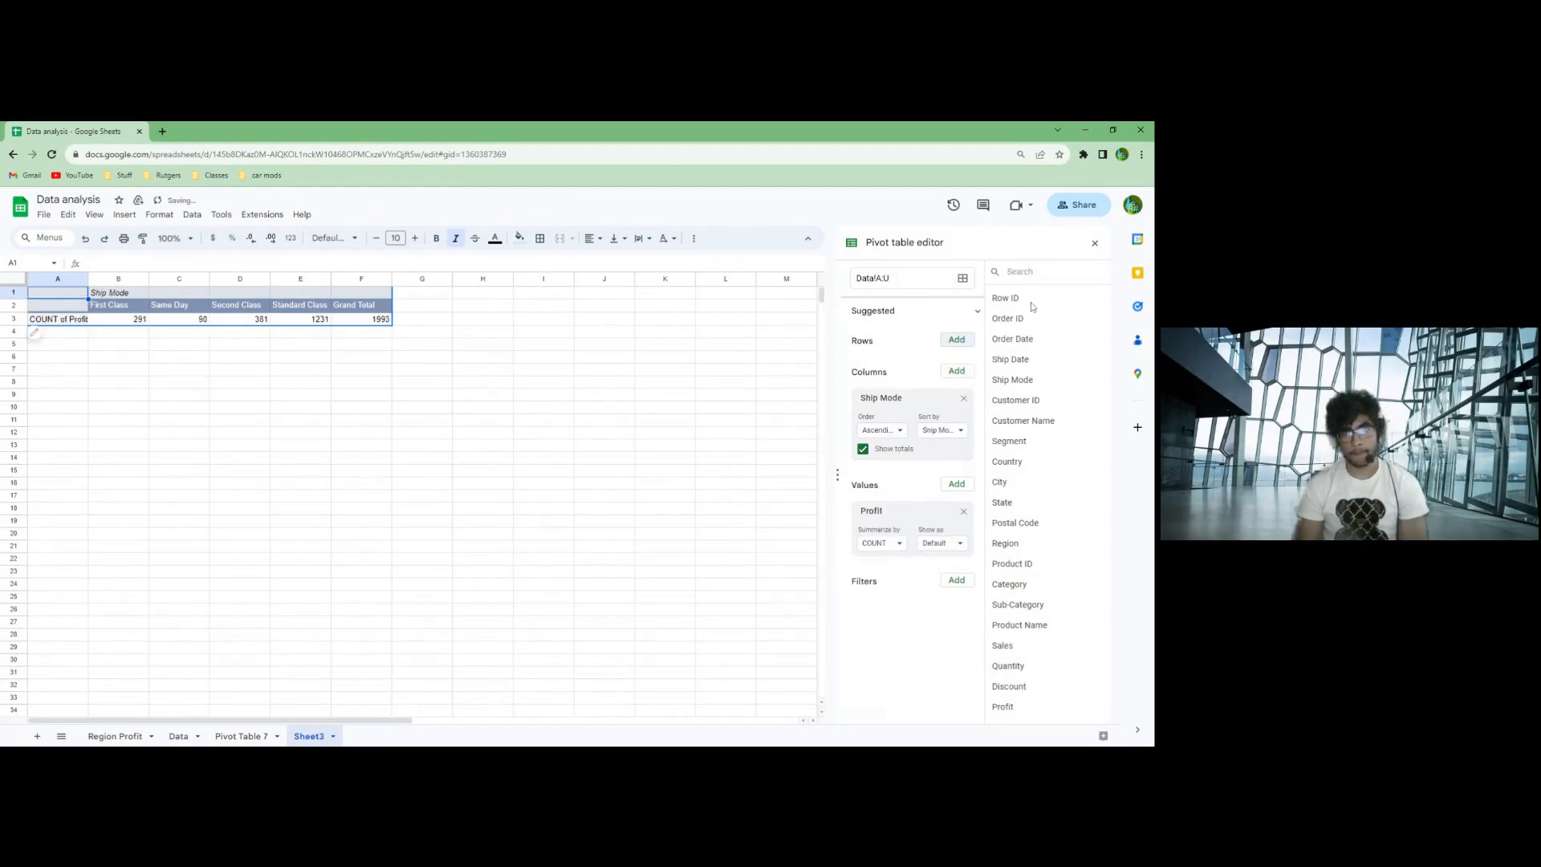
drag(1027, 339, 893, 365)
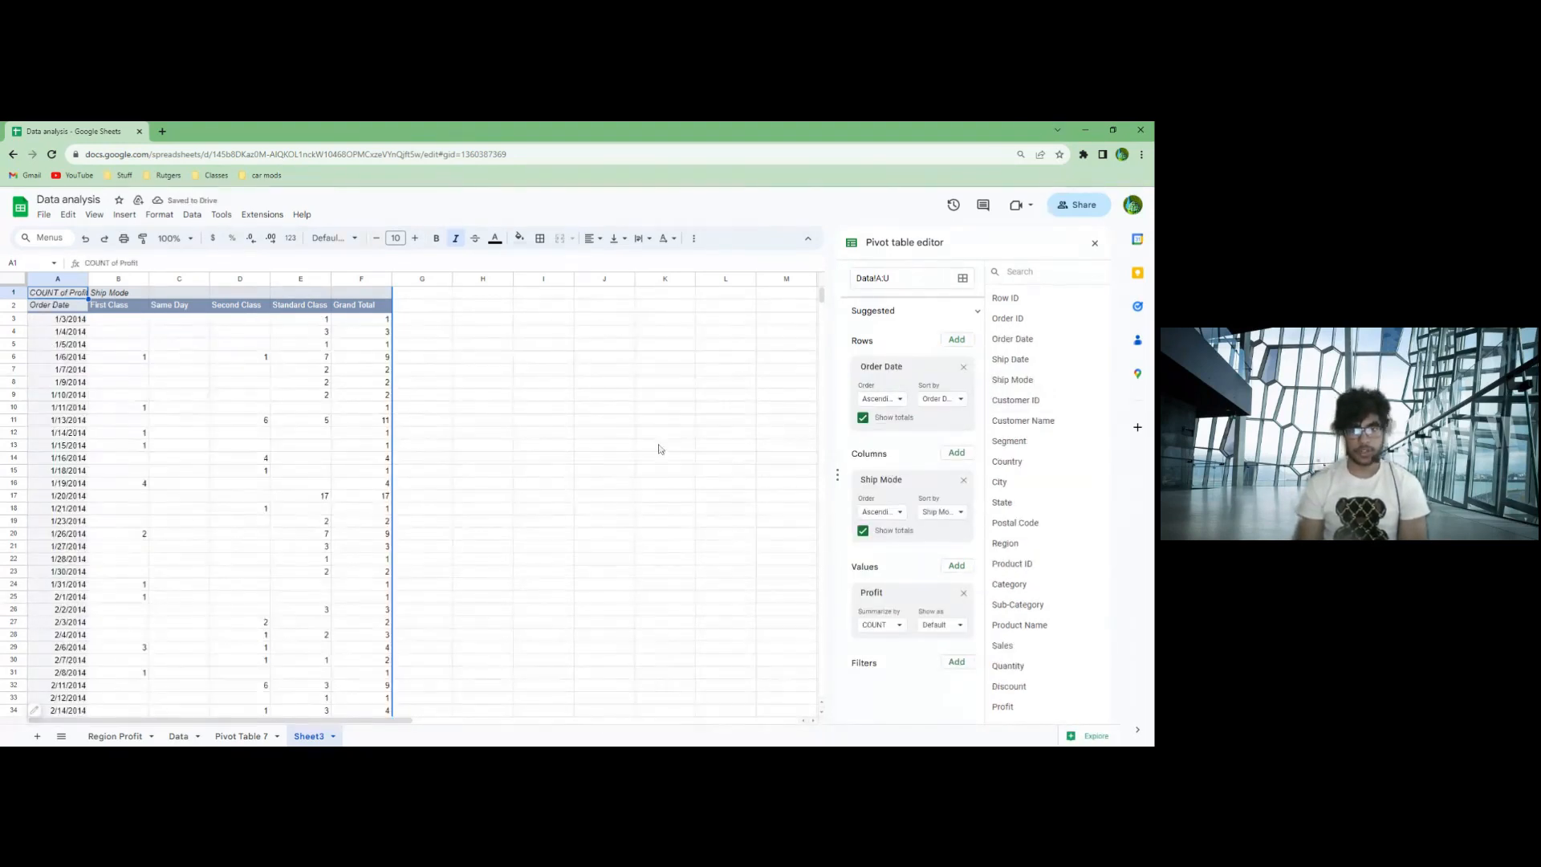
click(54, 373)
right_click(55, 375)
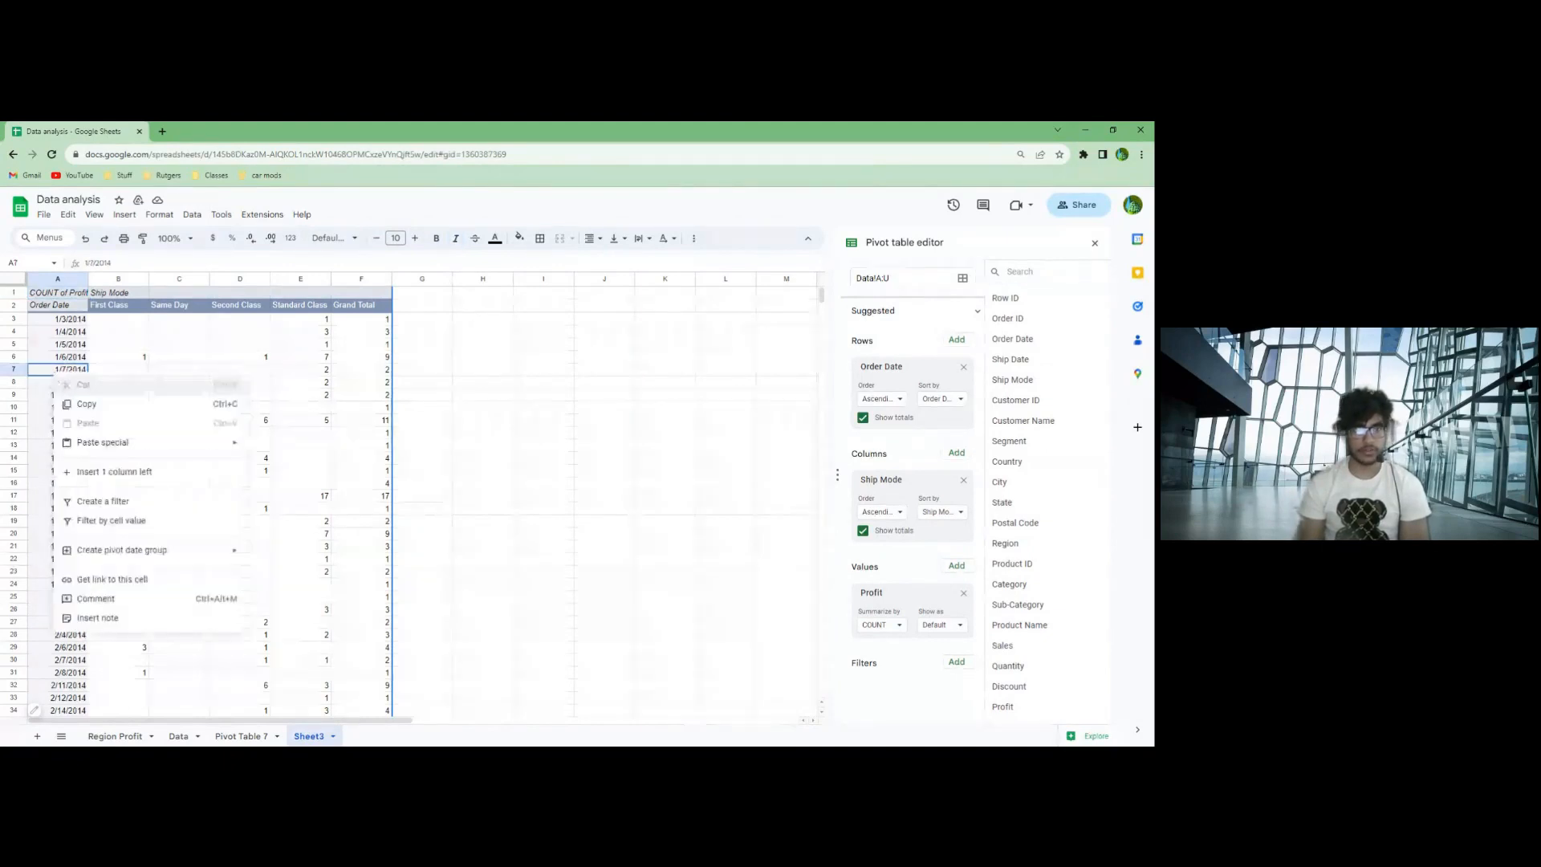
click(80, 332)
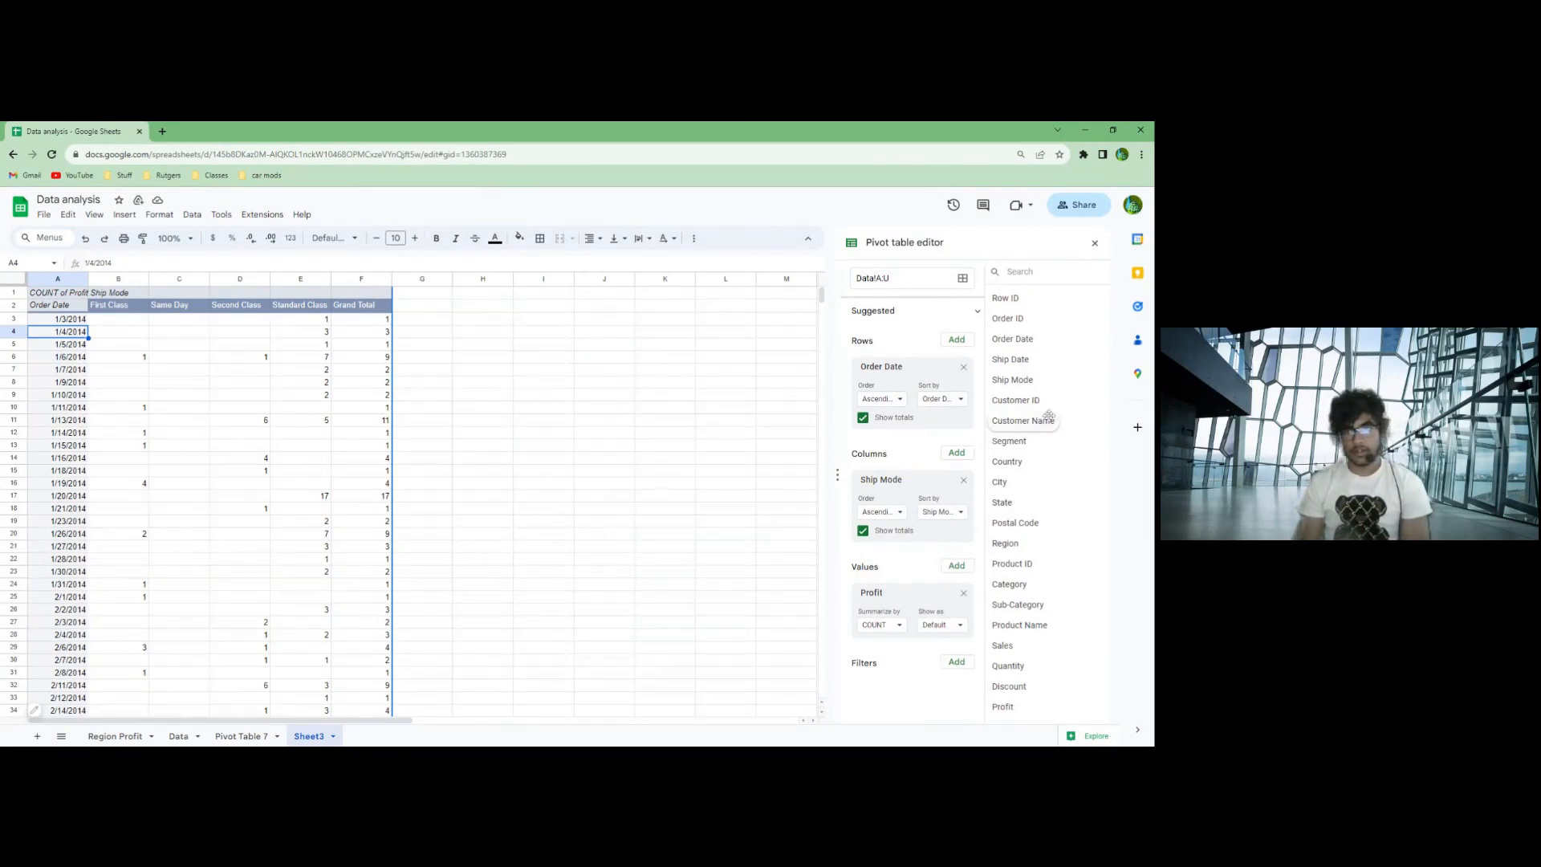
- Add a Customer Name filter to the pivot table and limit it to the first customer listed
drag(1047, 421, 893, 682)
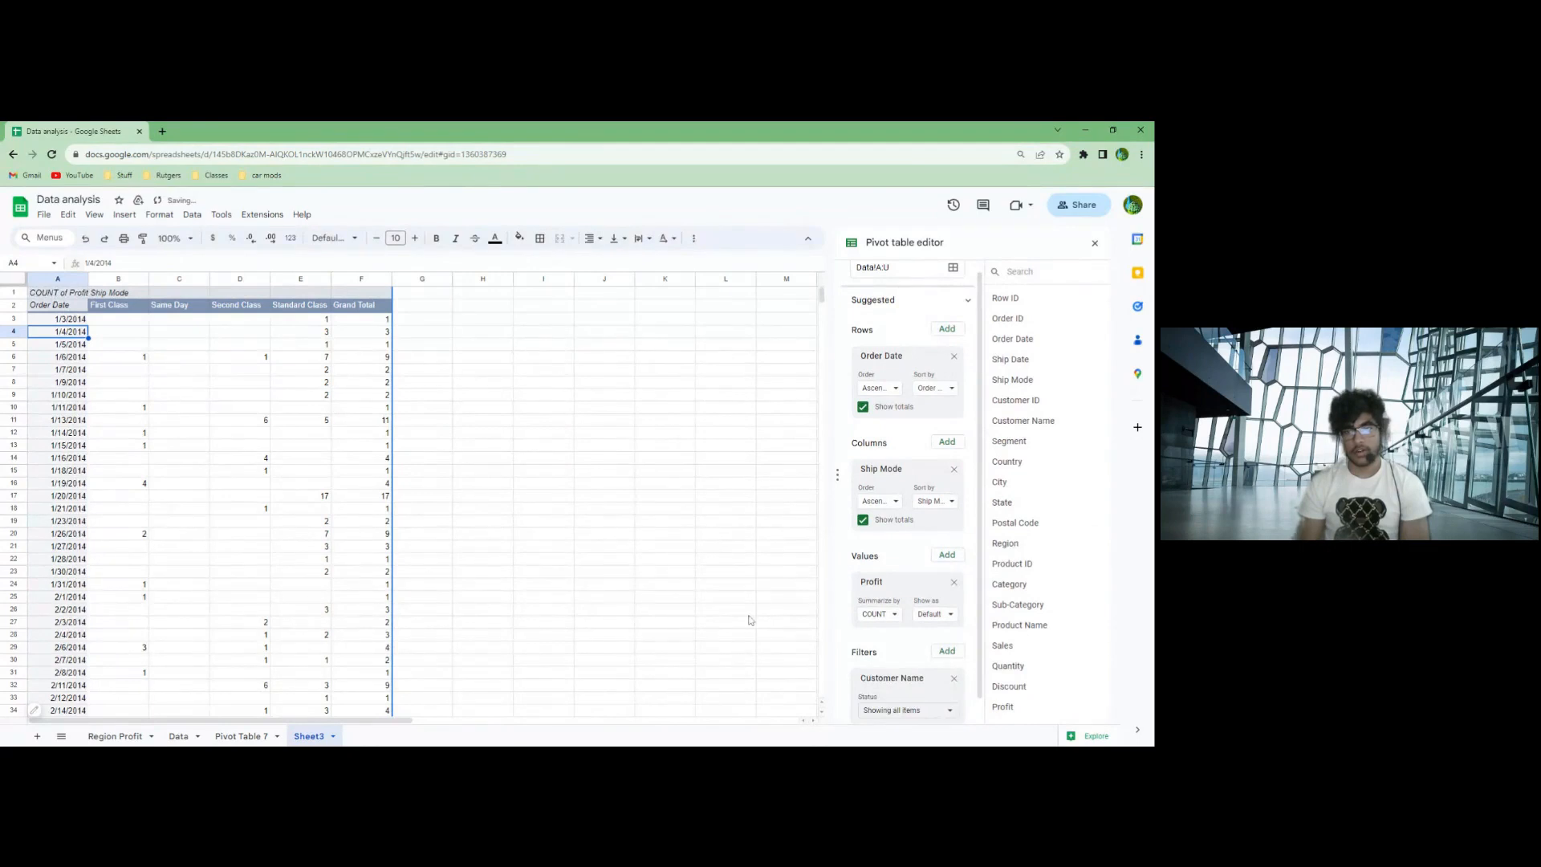
scroll(891, 674, down, 1)
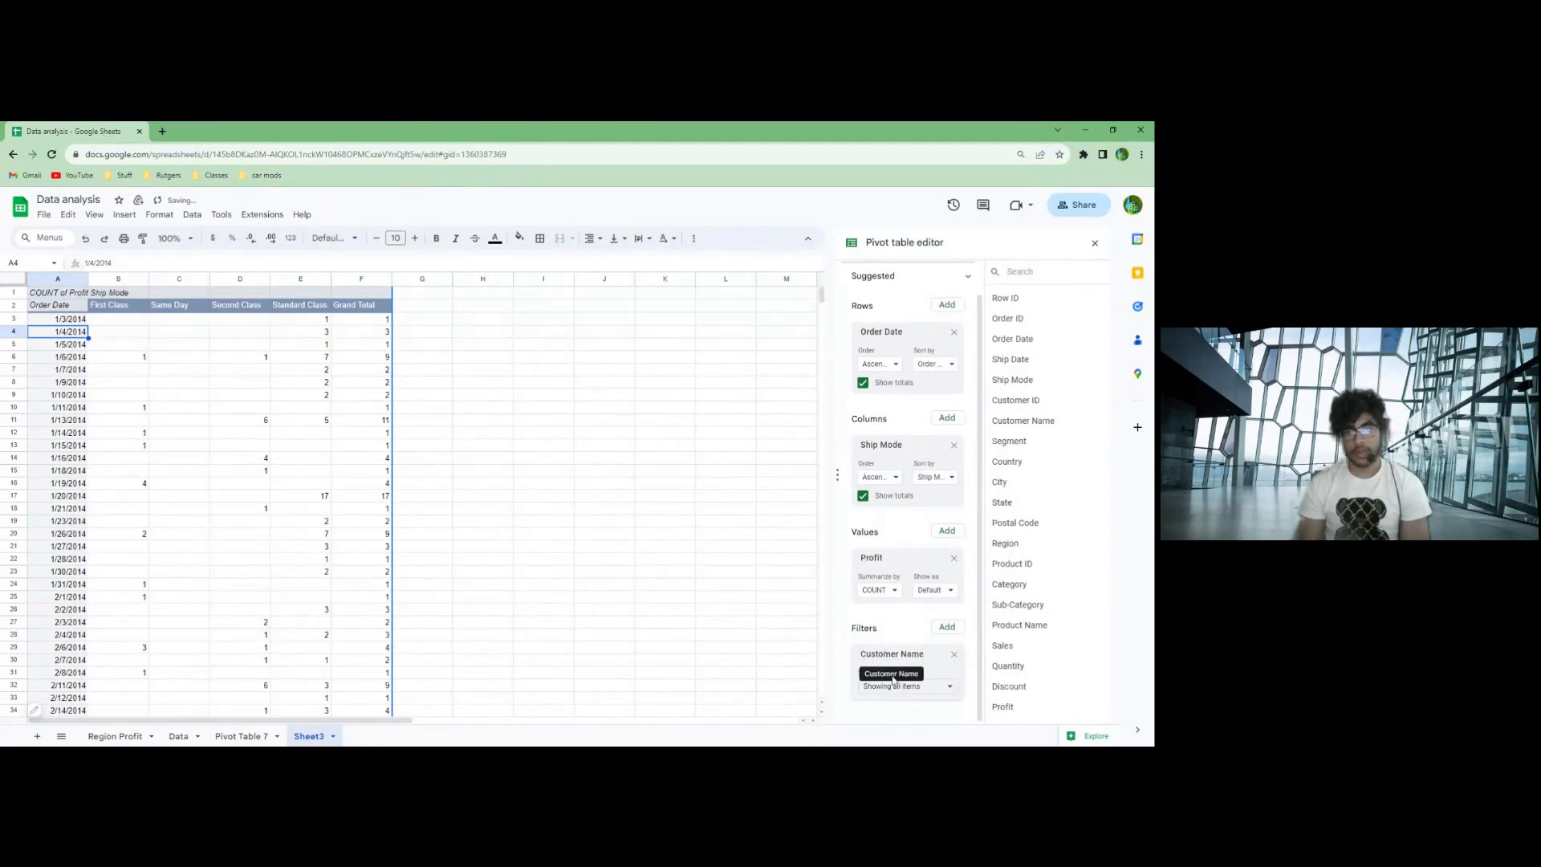
click(950, 688)
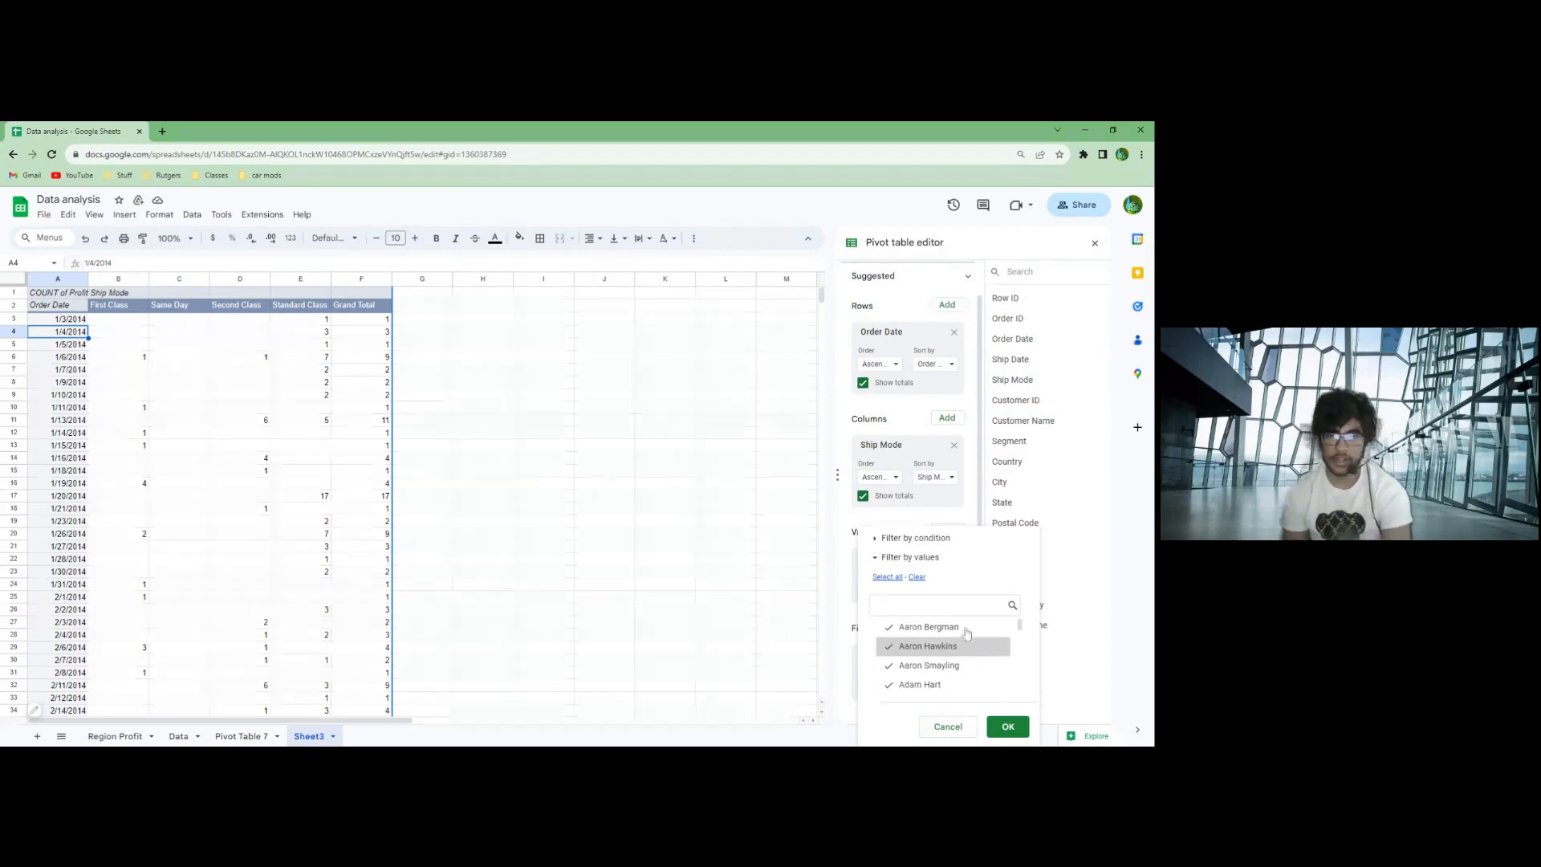
click(918, 577)
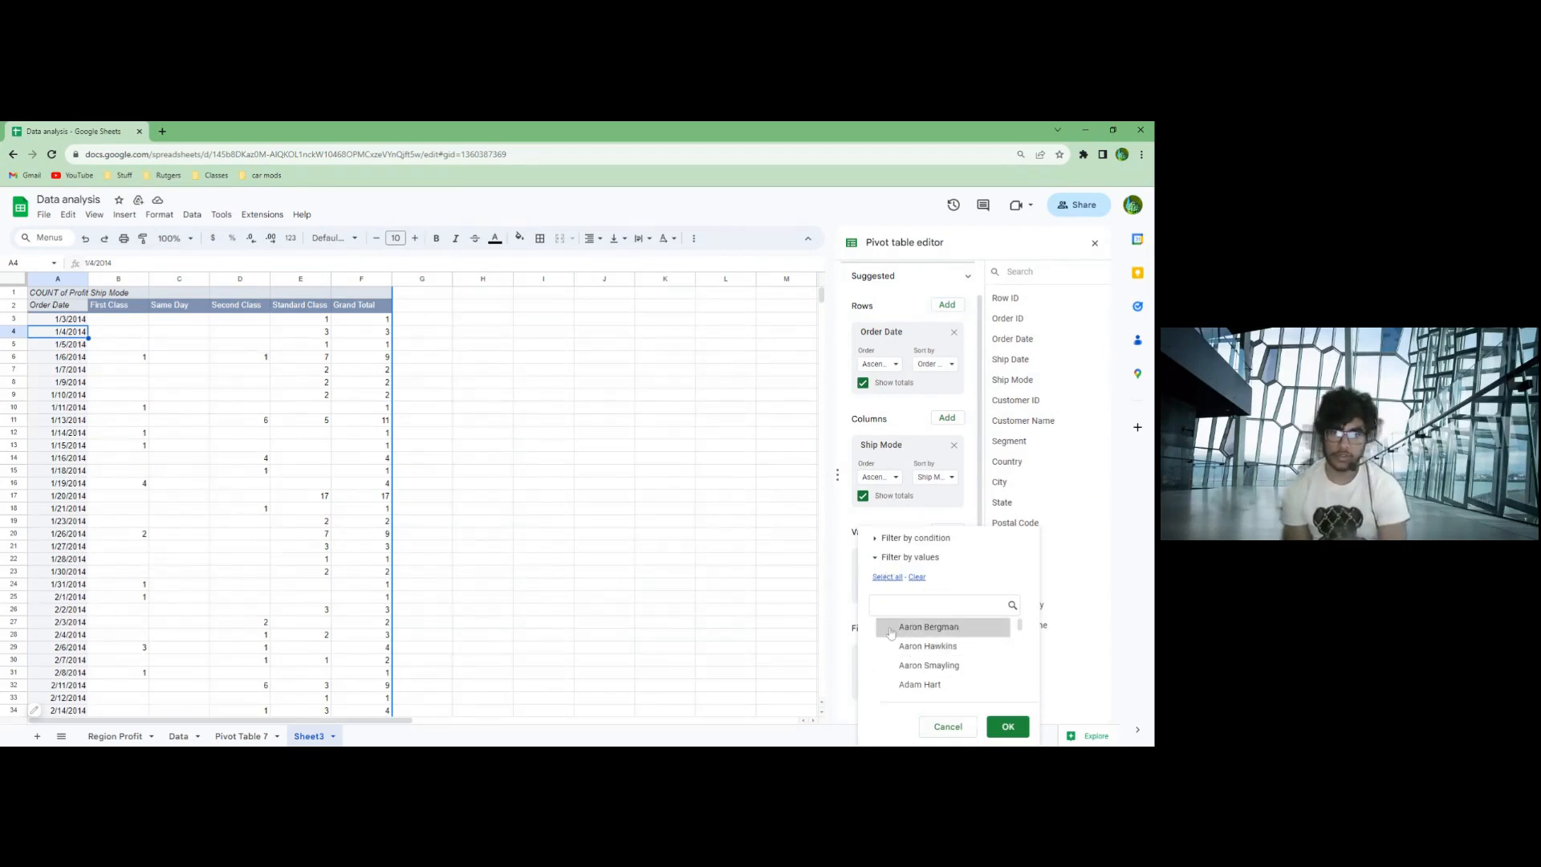
click(891, 630)
click(1007, 727)
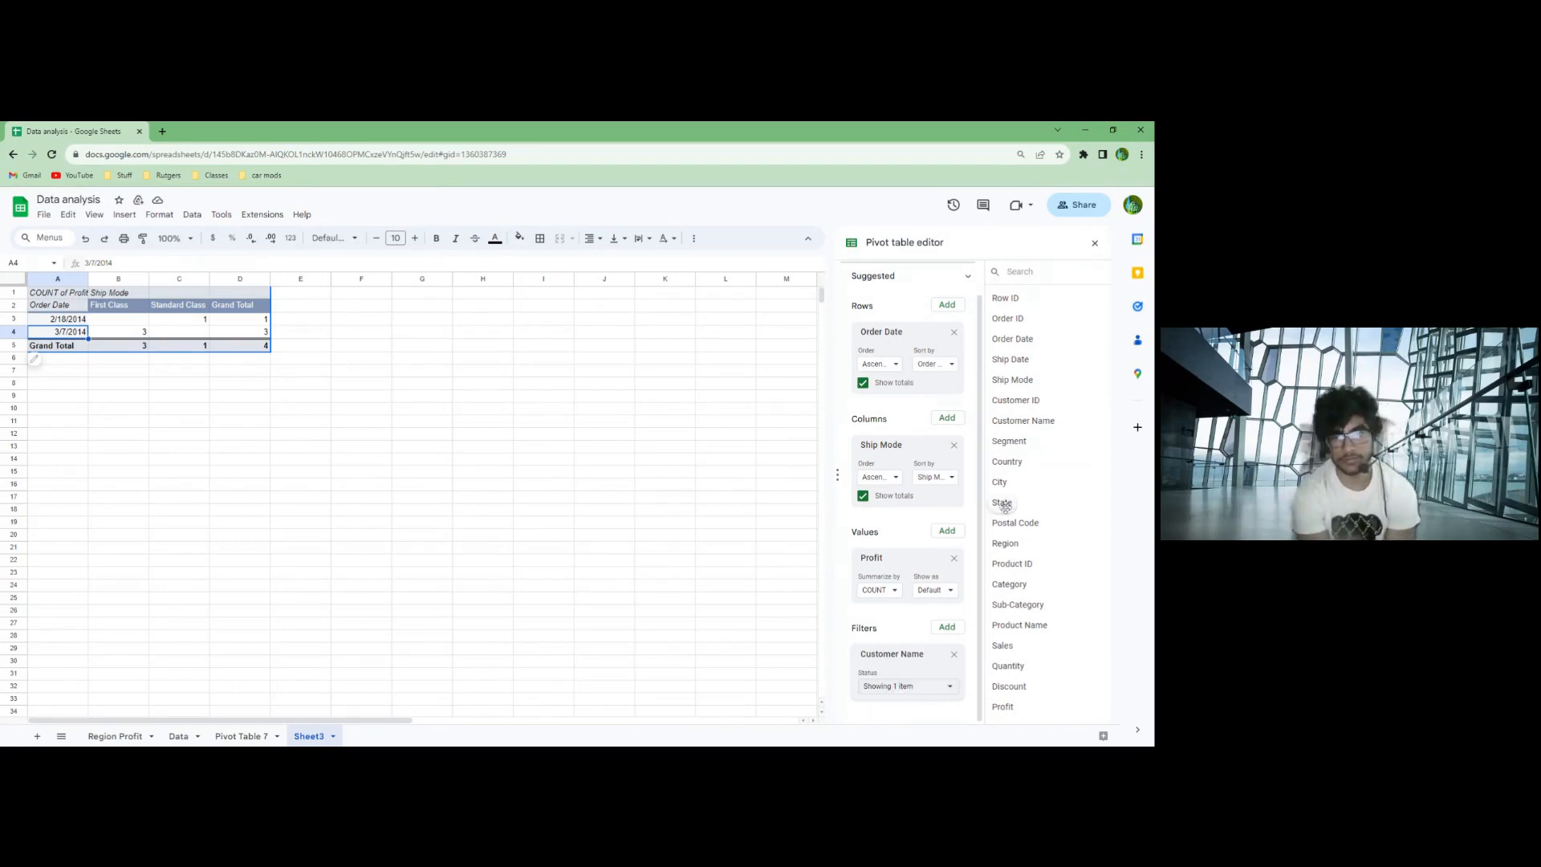
- Replace the Customer Name filter with a State filter that includes only California
drag(1002, 502, 939, 678)
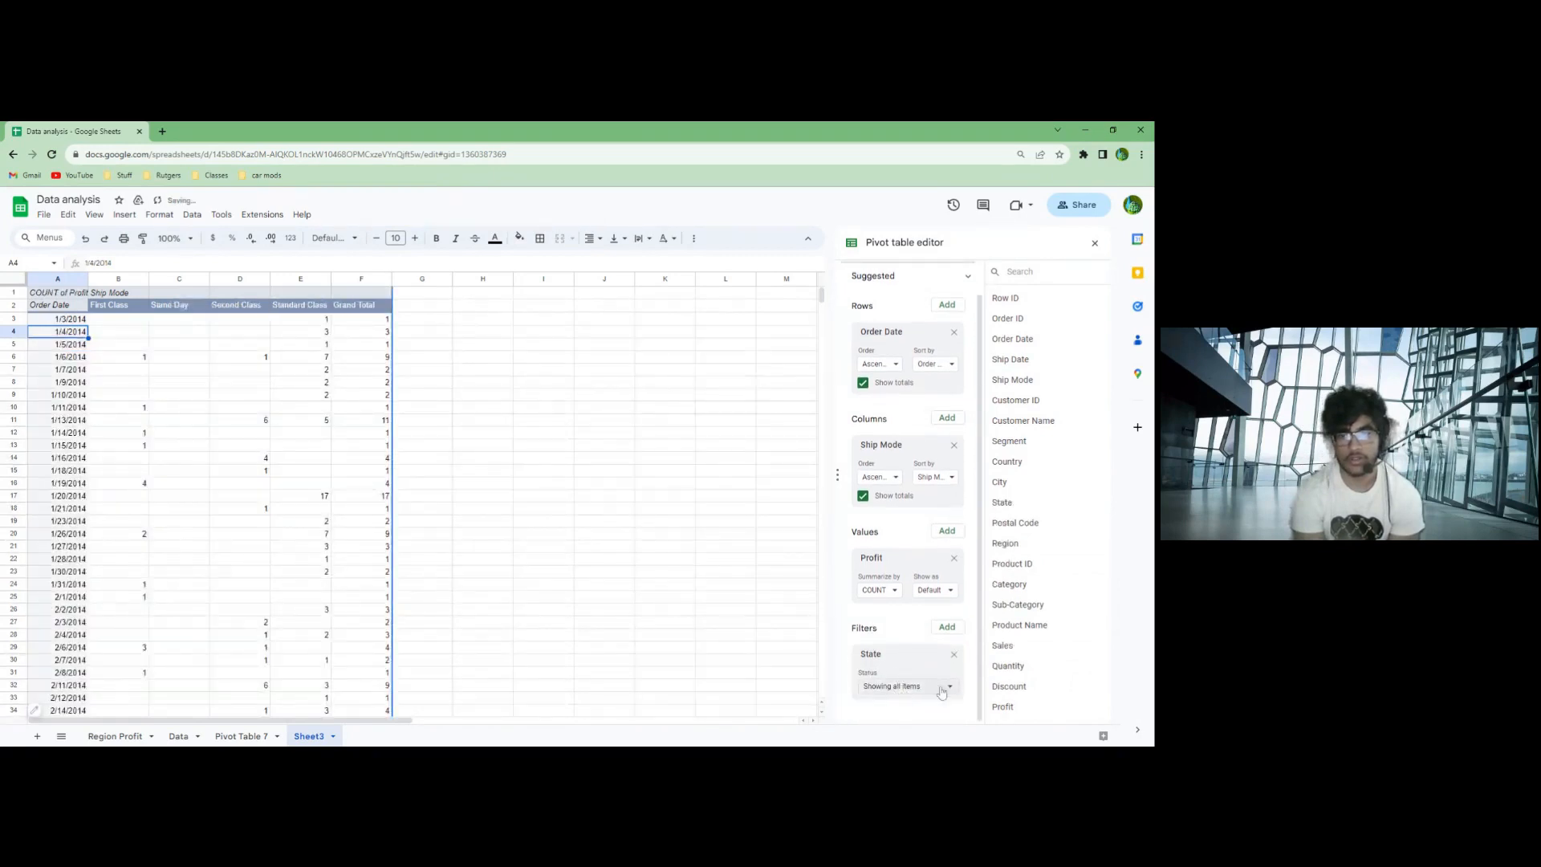
click(937, 688)
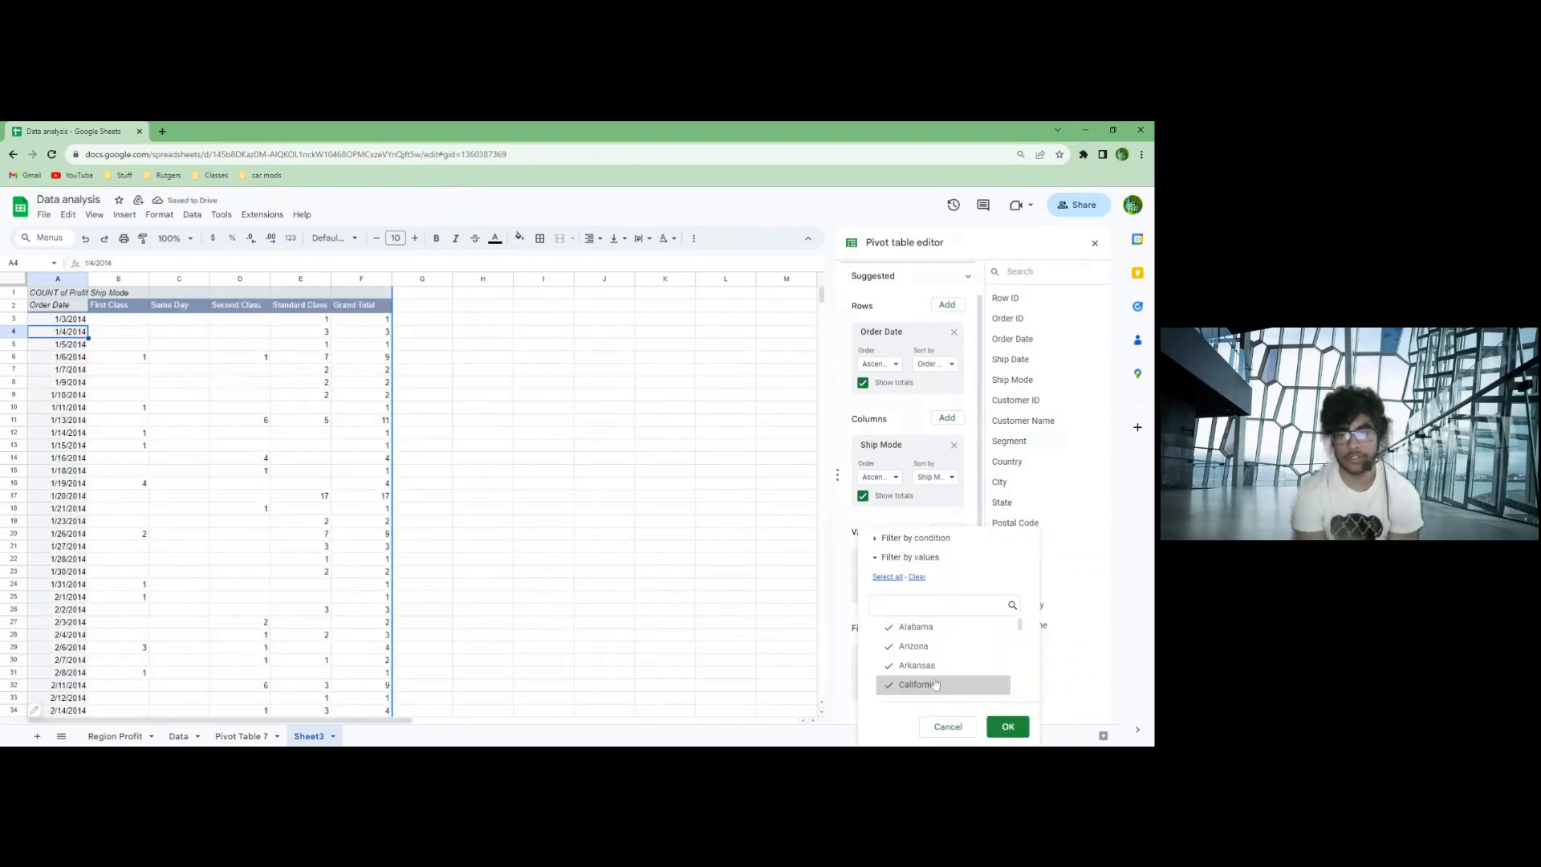
click(916, 577)
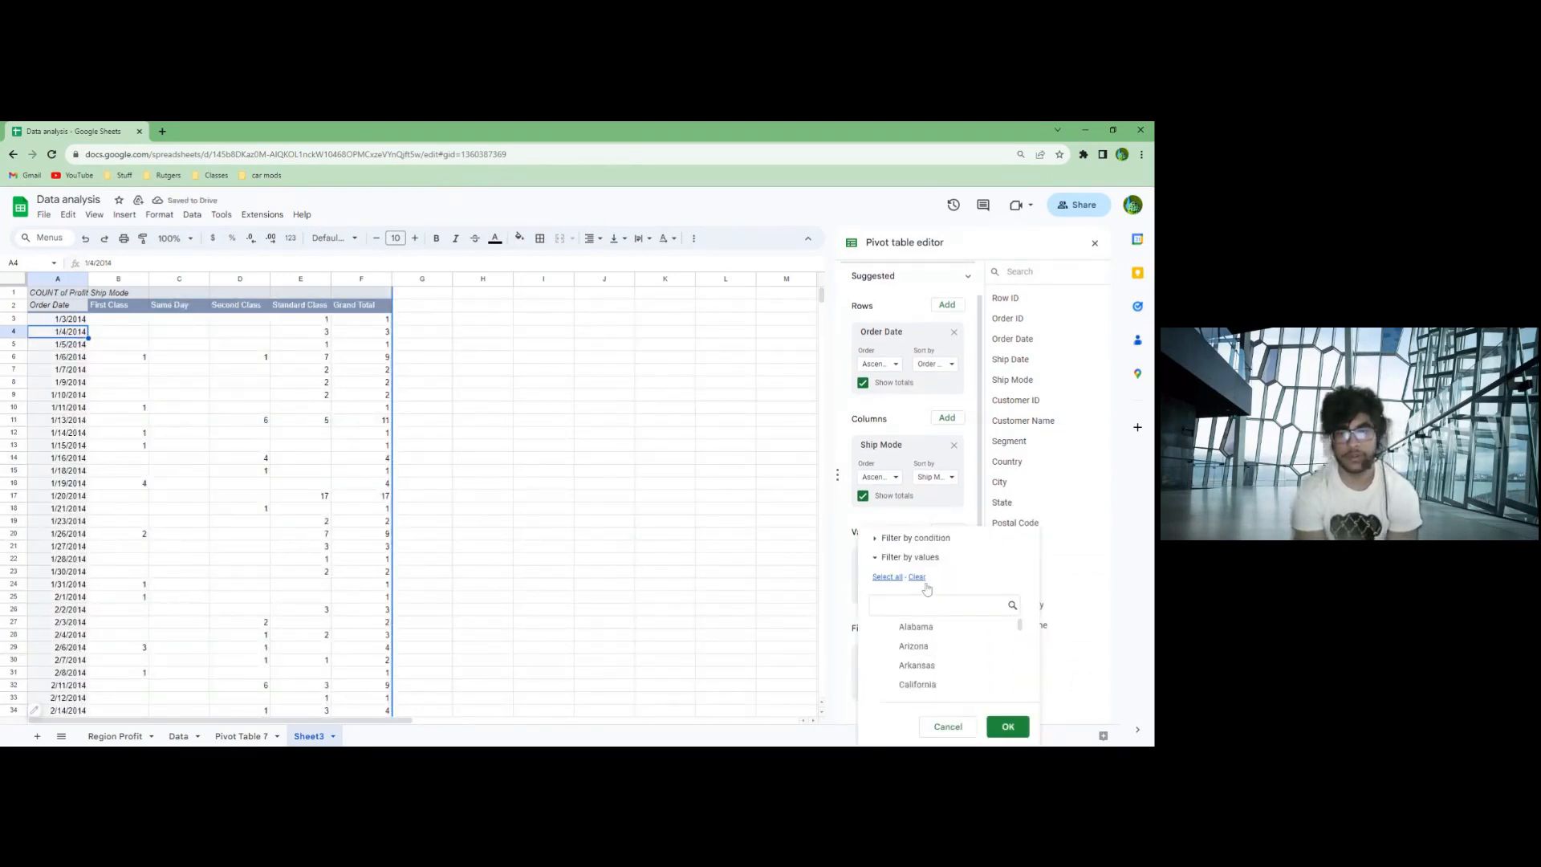
click(892, 688)
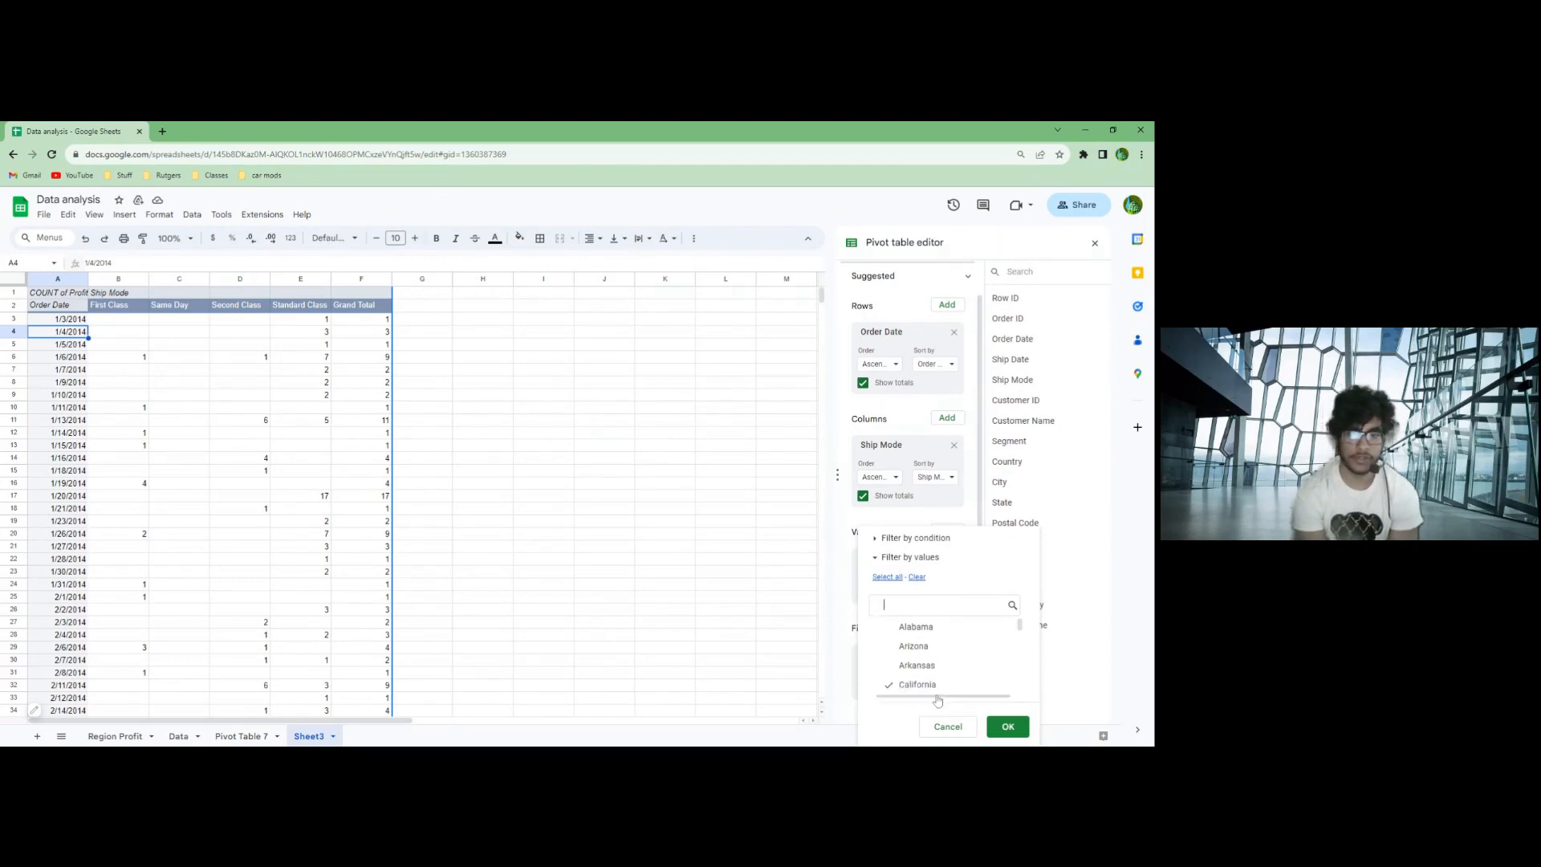
click(1007, 733)
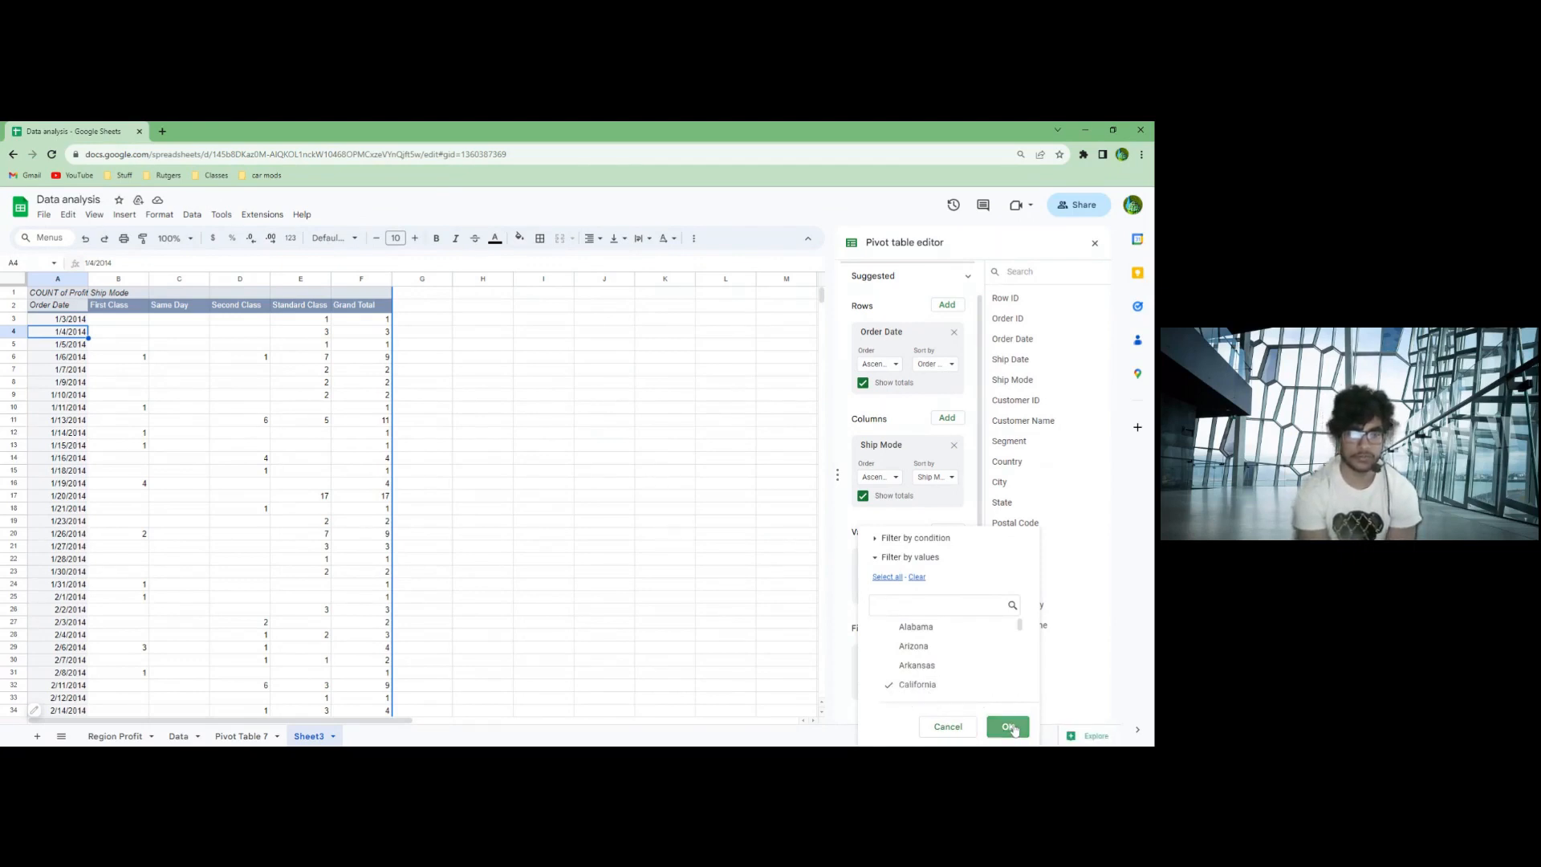